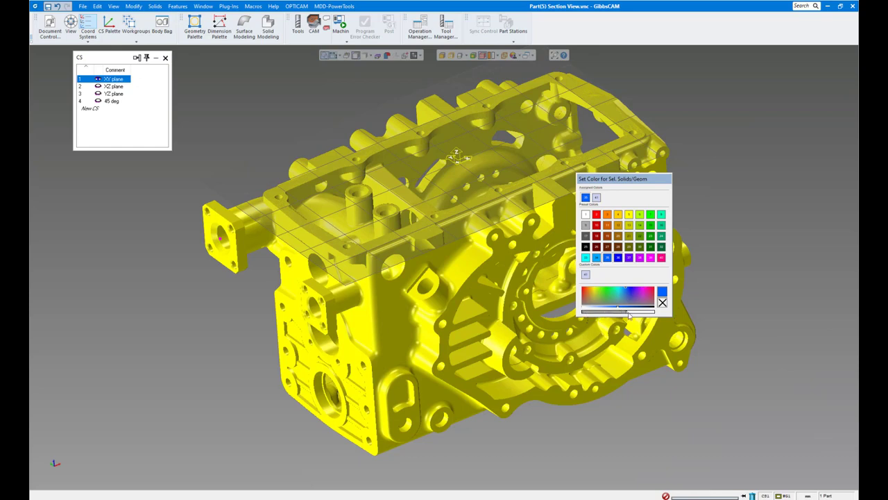
- Set the user color of the selected housing solid to blue
click(661, 292)
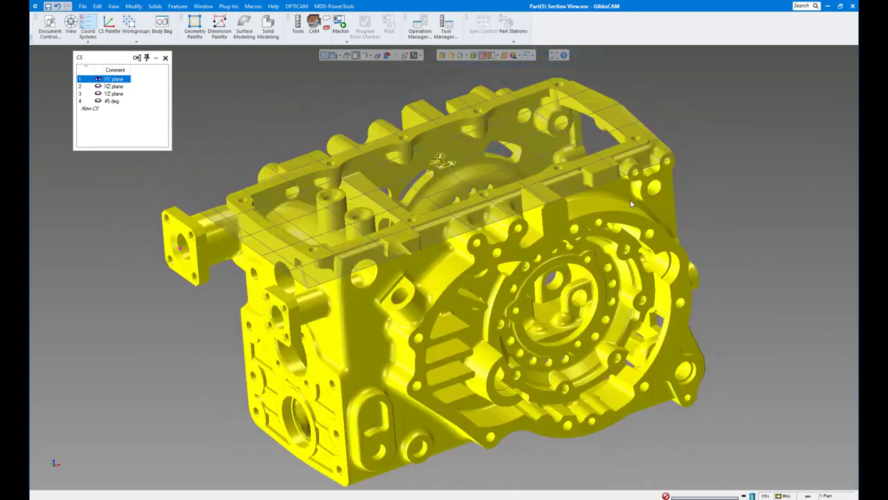
right_click(632, 202)
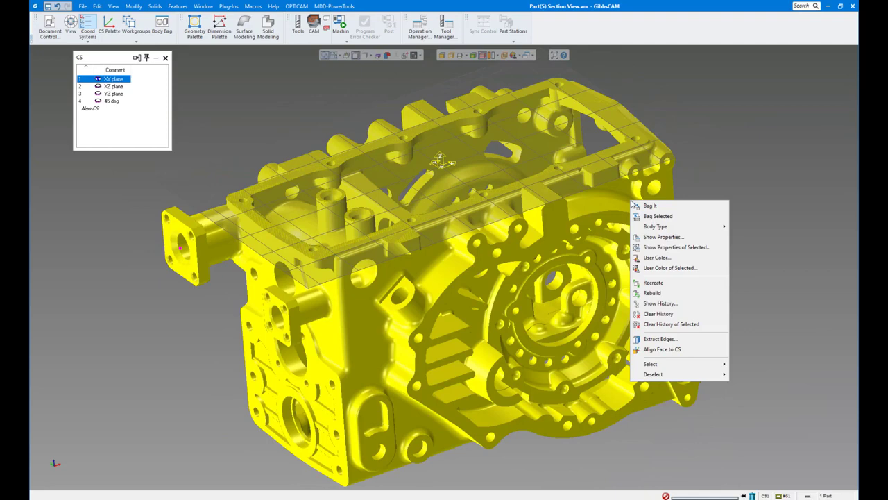
click(645, 268)
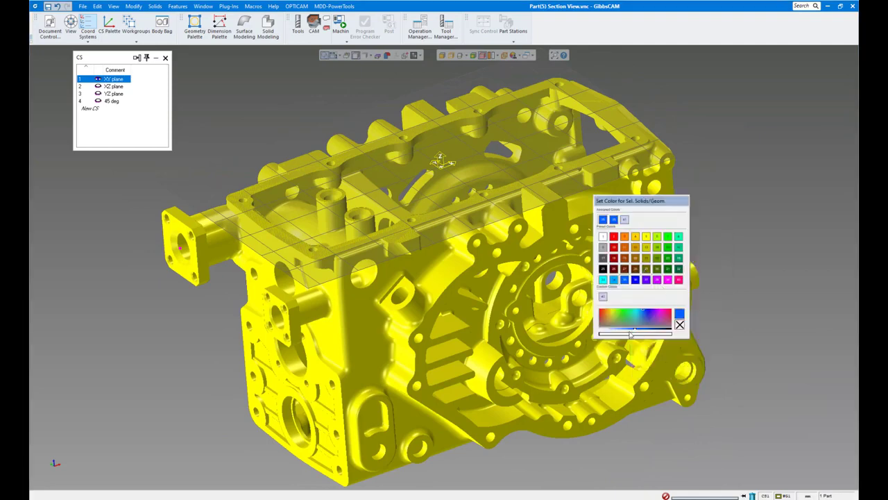
click(680, 326)
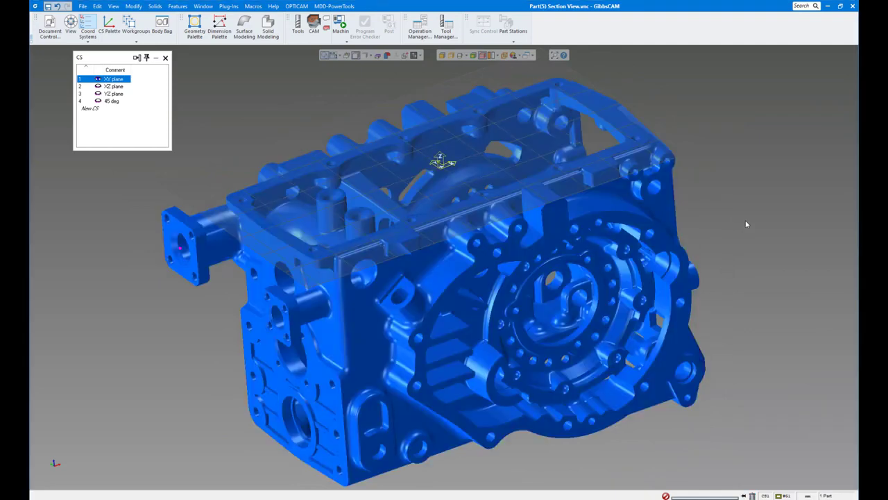
- Show the section view of the housing on the XY plane and reposition the section plane dynamically
scroll(747, 222, down, 1)
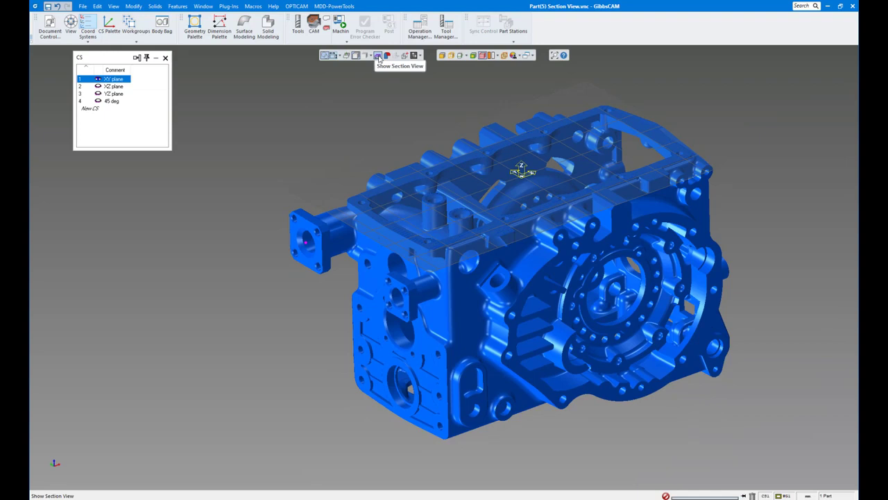
scroll(359, 128, up, 1)
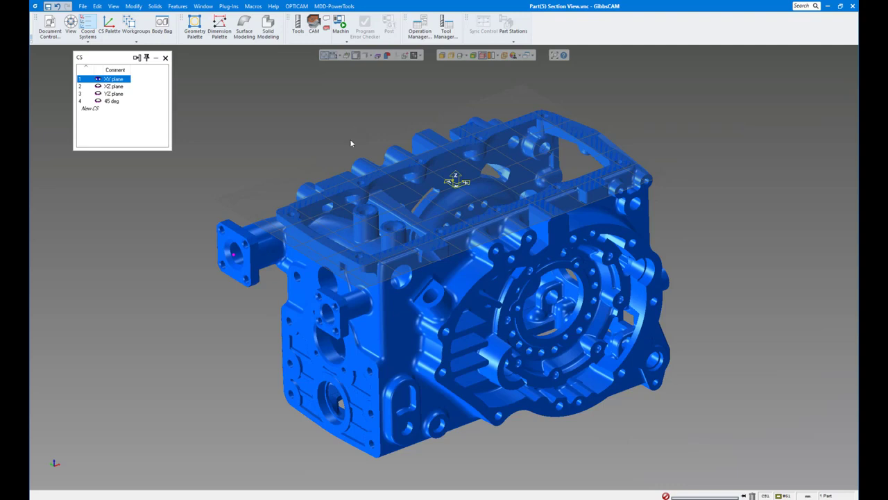
click(378, 57)
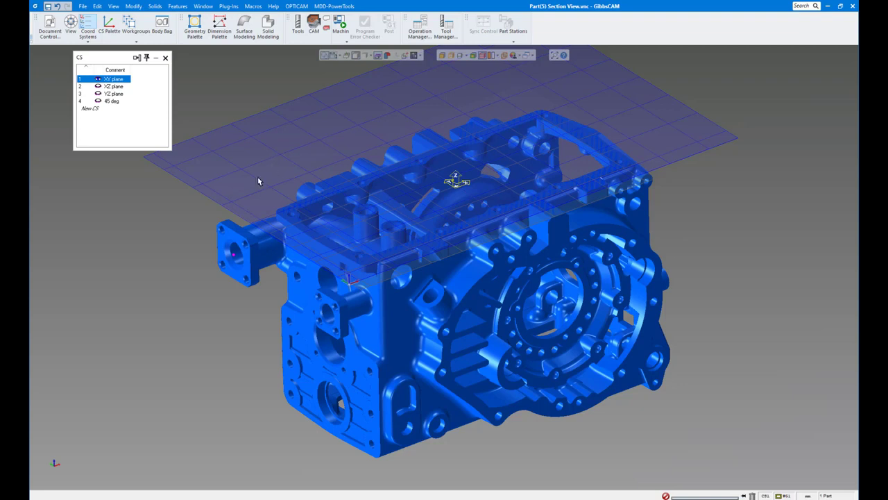
key(ctrl+alt)
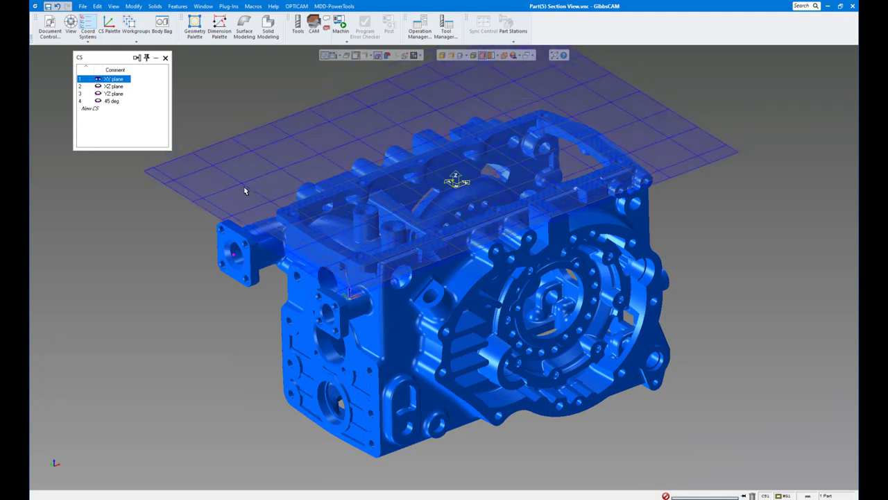
ctrl+alt+drag(244, 191, 357, 175)
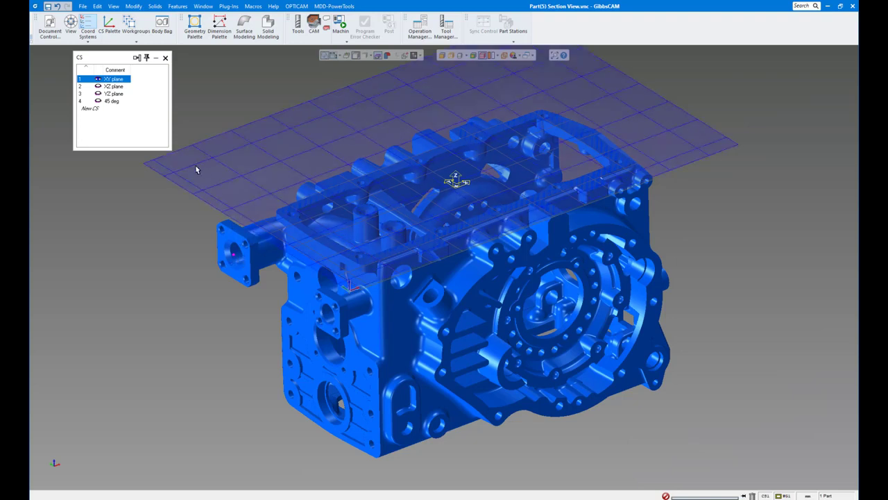
- Set the section depth to -23.622 by picking the point at the center of the pipe flange's bore
right_click(175, 178)
click(193, 183)
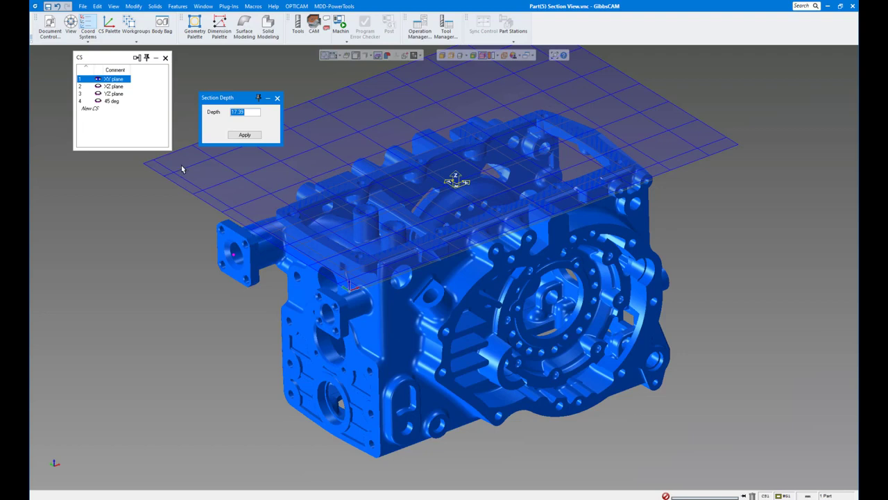
click(252, 114)
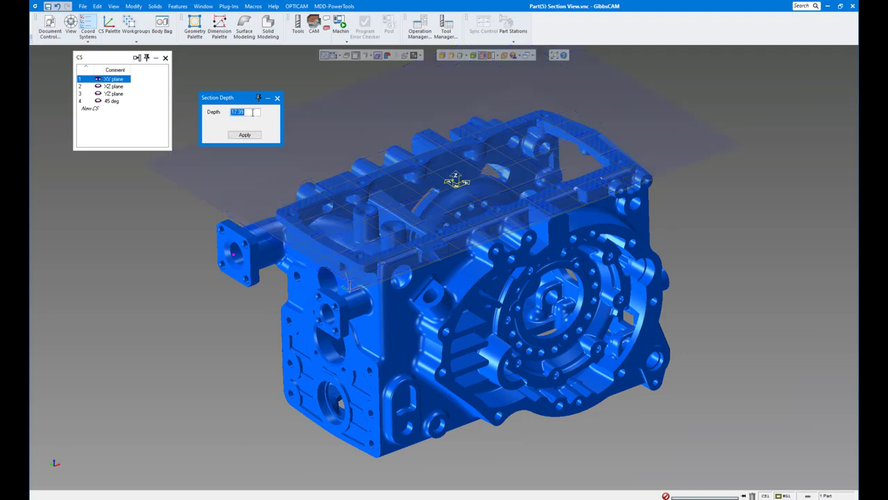
click(234, 254)
click(244, 136)
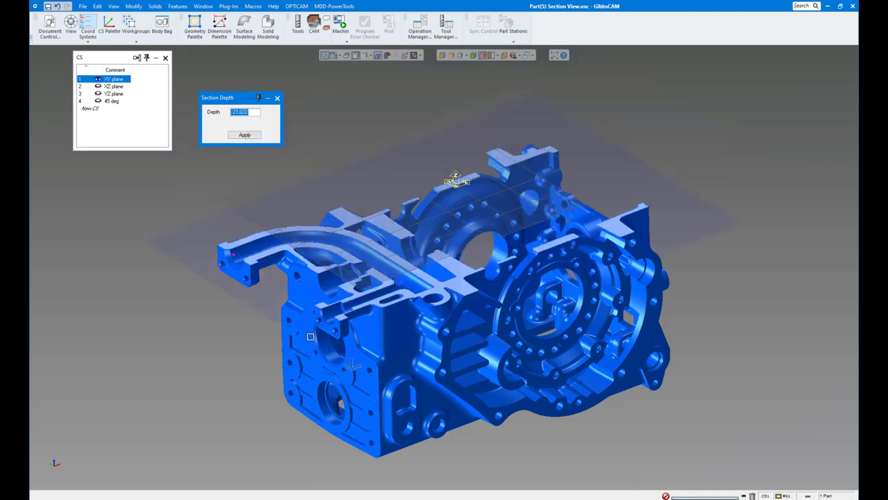
- Section the housing along the XZ plane, then along the YZ plane with the section moved to a depth of about 88.9
middle_drag(448, 140, 419, 144)
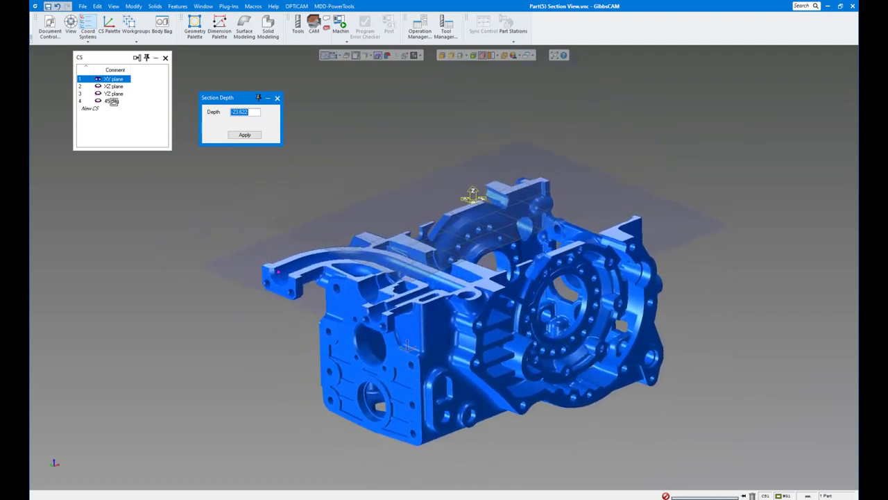
click(113, 86)
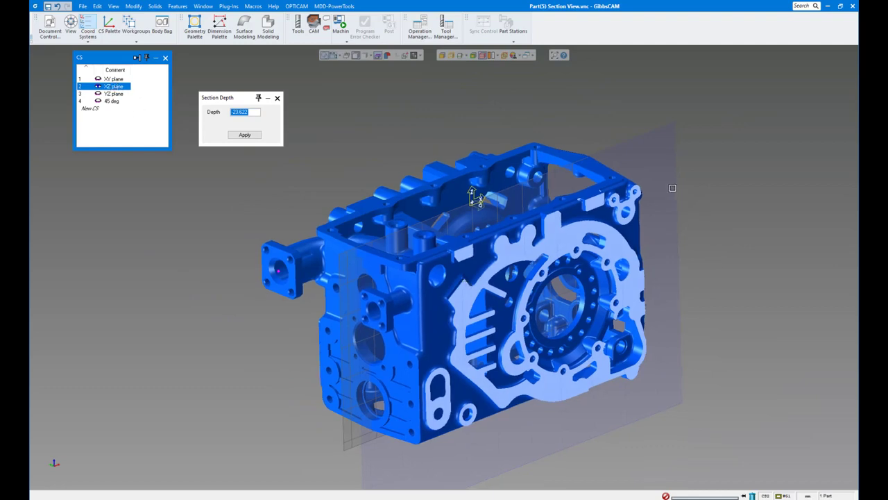
mouse_move(639, 195)
mouse_down()
mouse_move(658, 177)
mouse_move(565, 151)
mouse_move(632, 193)
mouse_up()
click(114, 93)
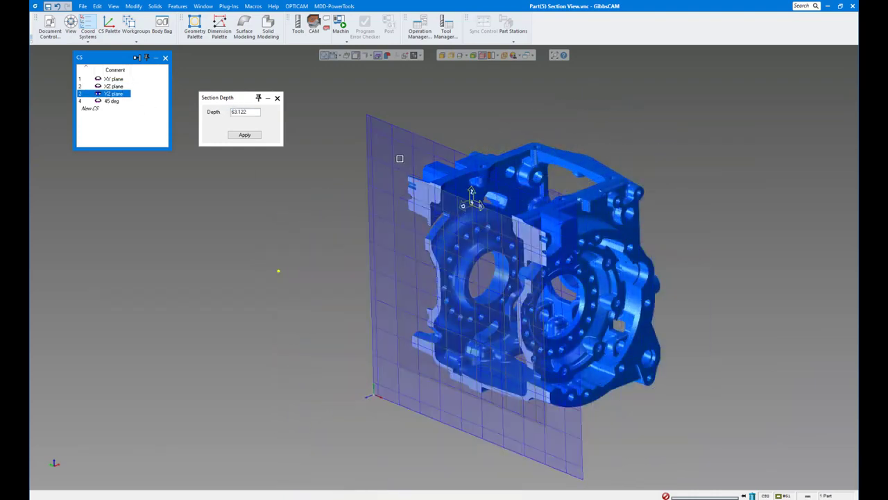
drag(412, 157, 200, 209)
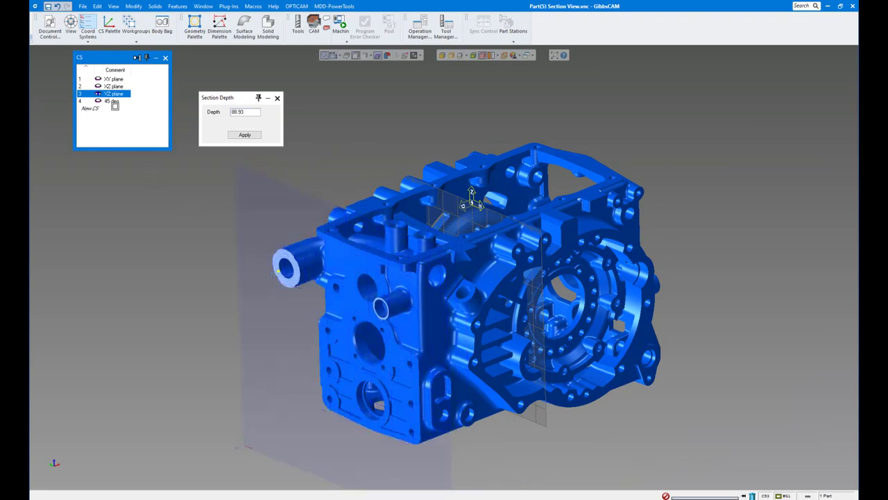
- Section the housing along the 45 deg coordinate system, move the section to a depth of about 66.7, and close the depth settings
click(114, 101)
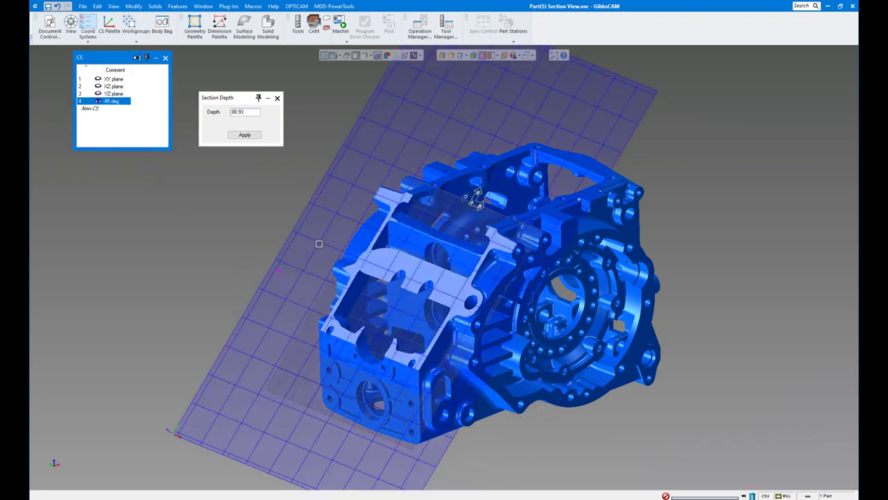
drag(321, 246, 225, 238)
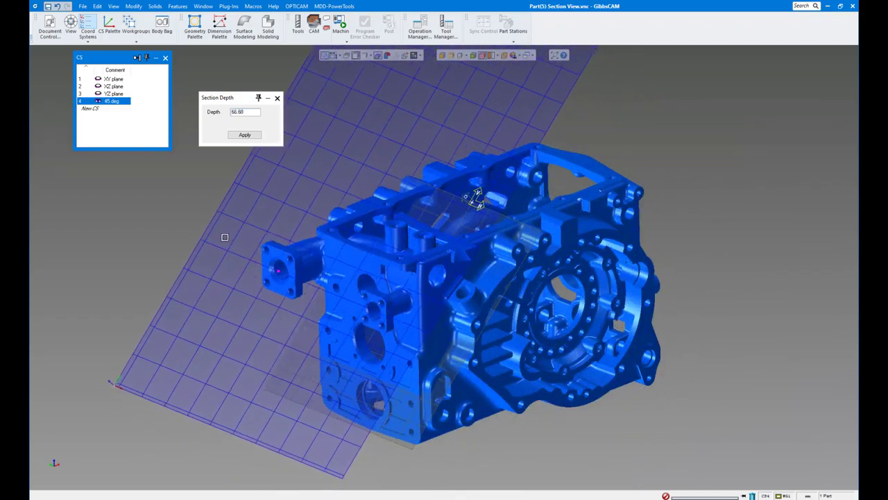
click(278, 98)
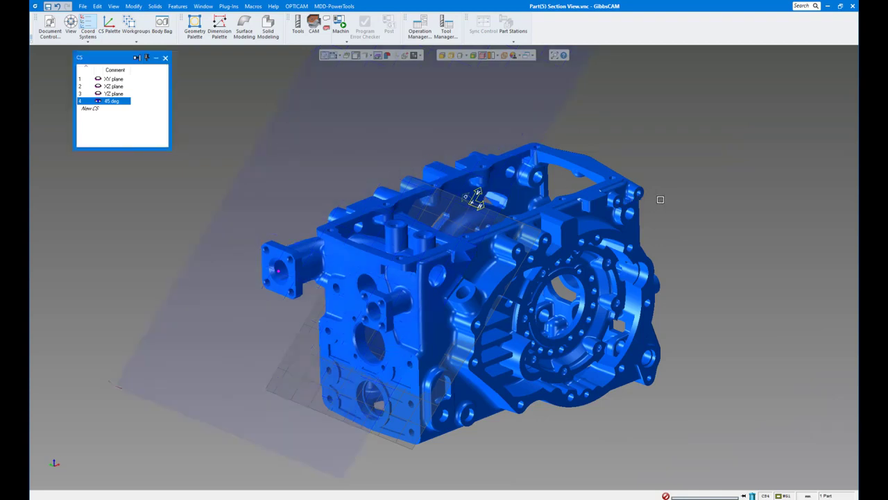
middle_drag(662, 198, 664, 199)
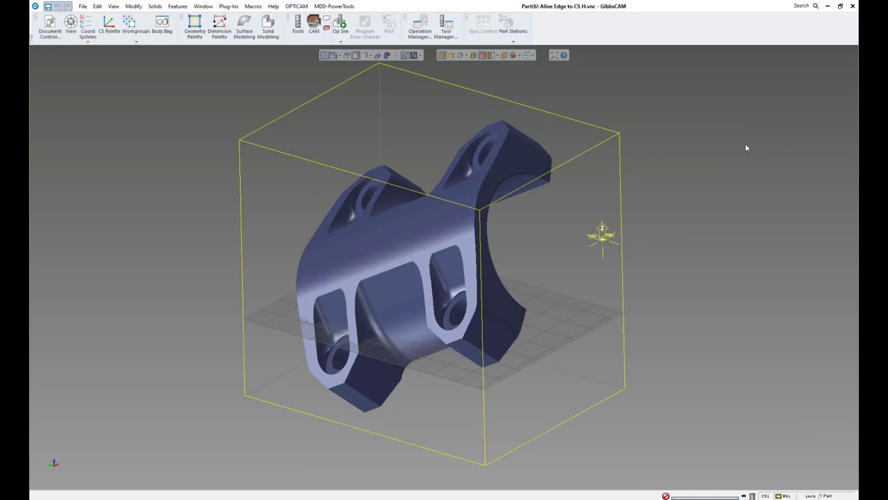
- Align the clamp's flat mating face with the bolt holes to the current coordinate system
scroll(672, 149, up, 3)
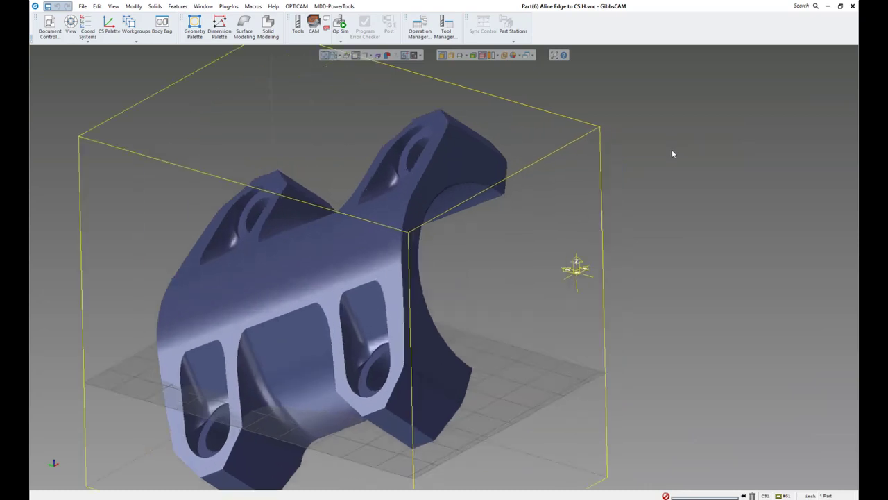
click(647, 181)
scroll(647, 181, down, 4)
middle_drag(623, 199, 622, 200)
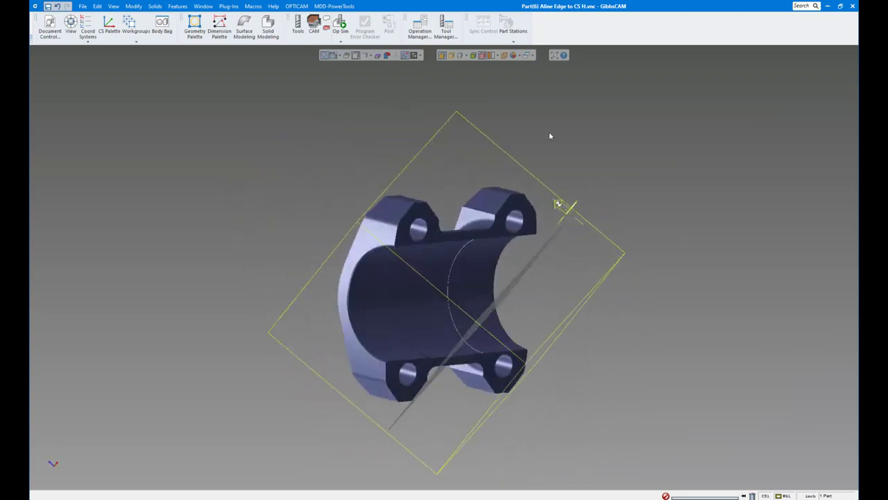
click(416, 194)
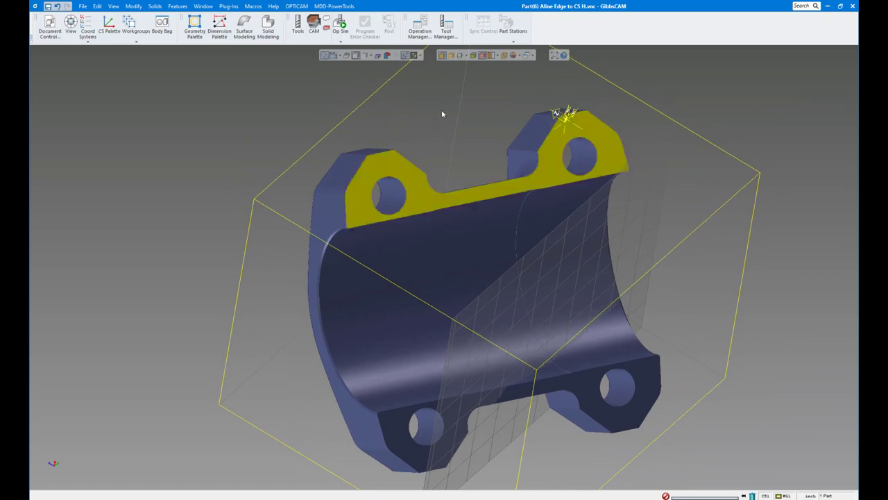
right_click(397, 172)
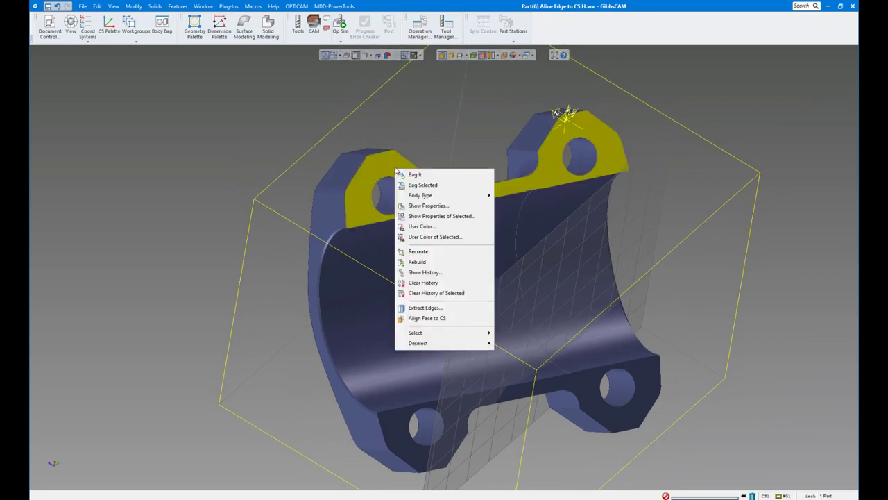
click(430, 318)
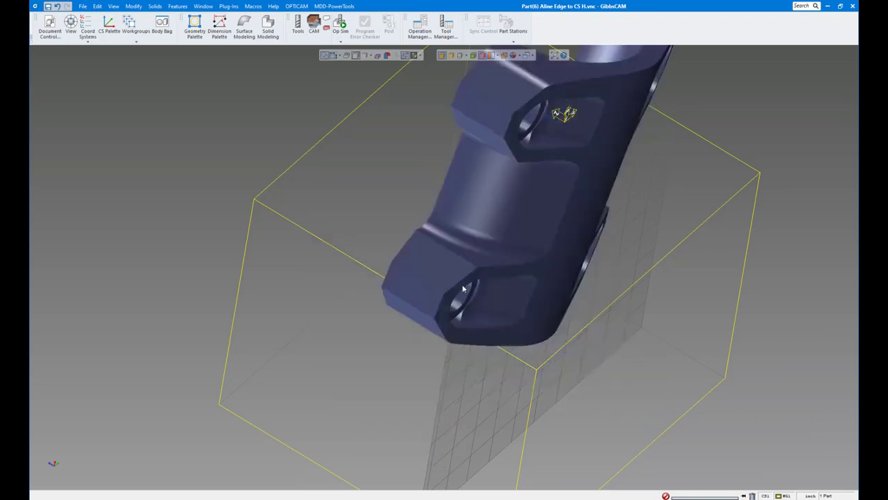
- Examine the clamp's orientation relative to the coordinate system in isometric and top views
click(61, 481)
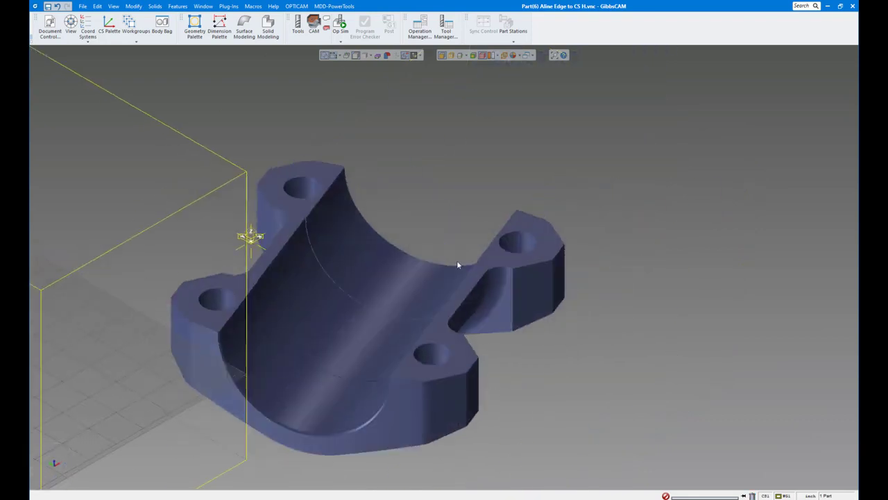
scroll(458, 256, down, 3)
middle_drag(473, 234, 626, 216)
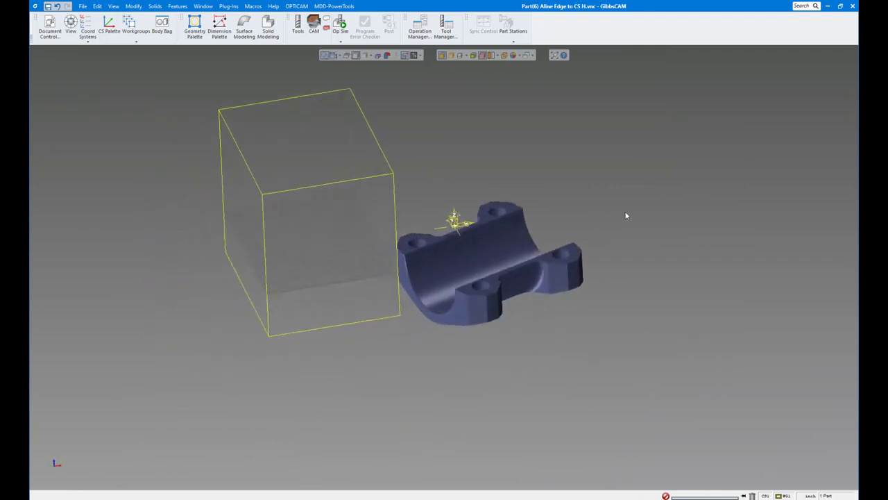
click(62, 449)
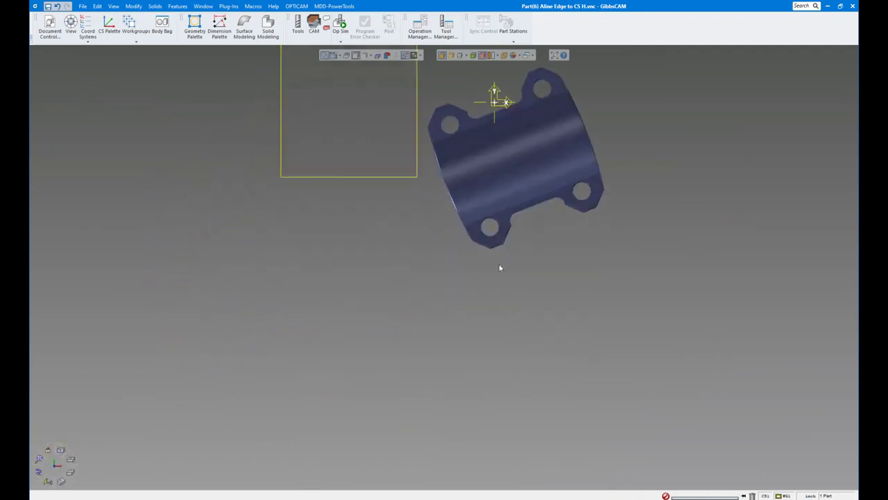
scroll(525, 250, up, 4)
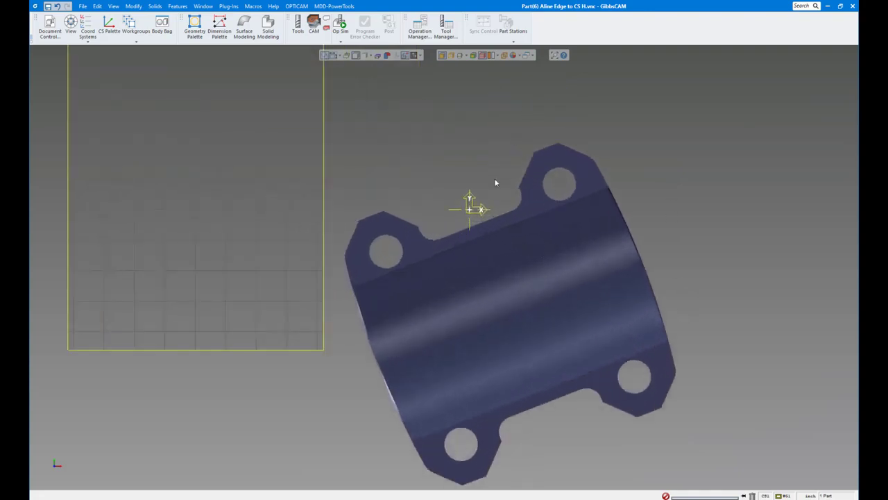
scroll(612, 205, up, 2)
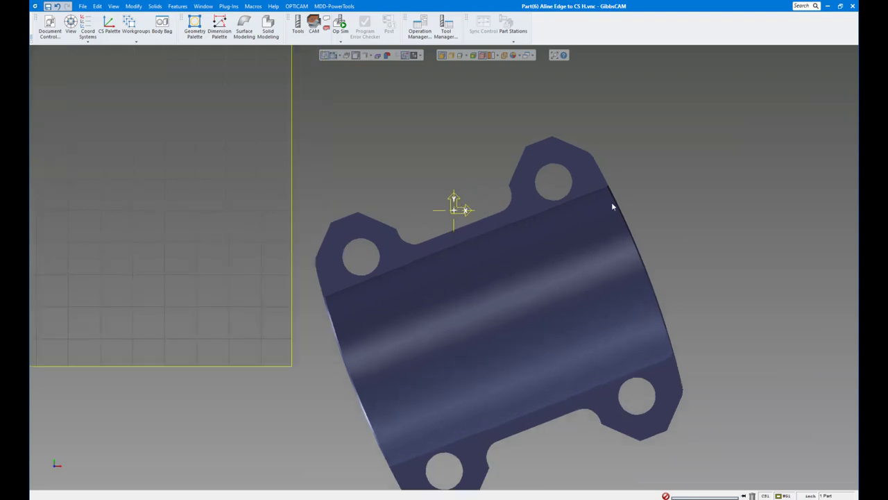
scroll(612, 205, down, 2)
middle_drag(611, 204, 612, 206)
- Align the mating face's straight edge between the two bolt lugs to the coordinate system's horizontal axis and show the part from the top
click(450, 56)
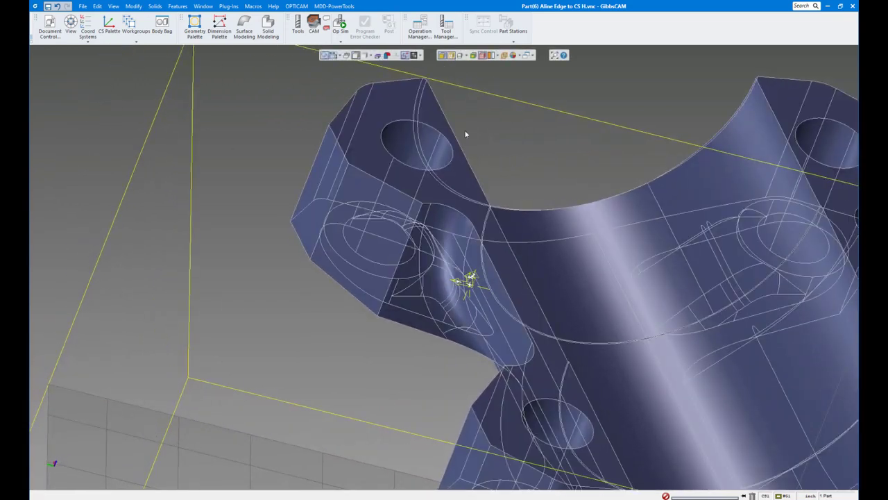
click(508, 295)
right_click(509, 295)
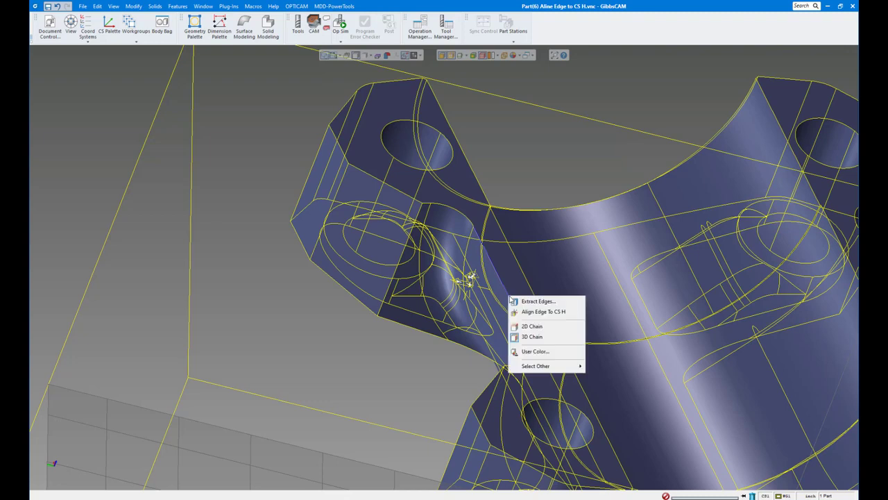
click(545, 313)
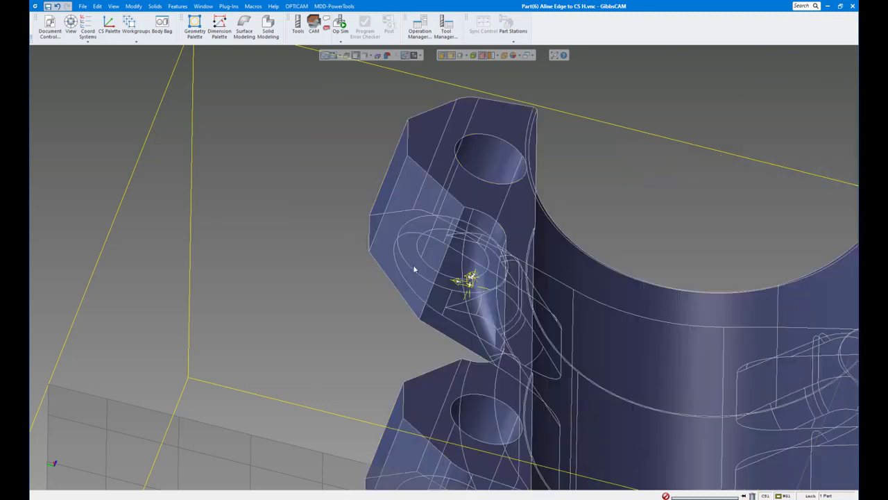
click(454, 57)
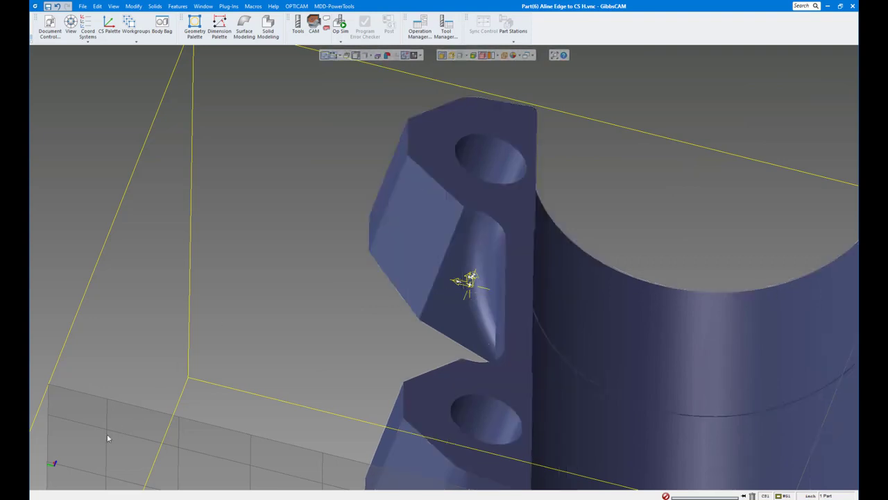
click(55, 460)
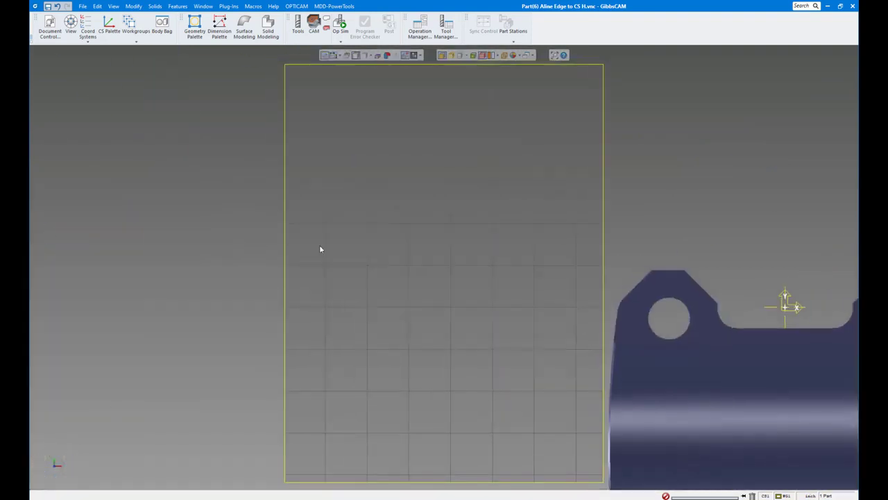
- Shrink-wrap the stock around the visible clamp part and view the fitted stock box from an angle
click(134, 6)
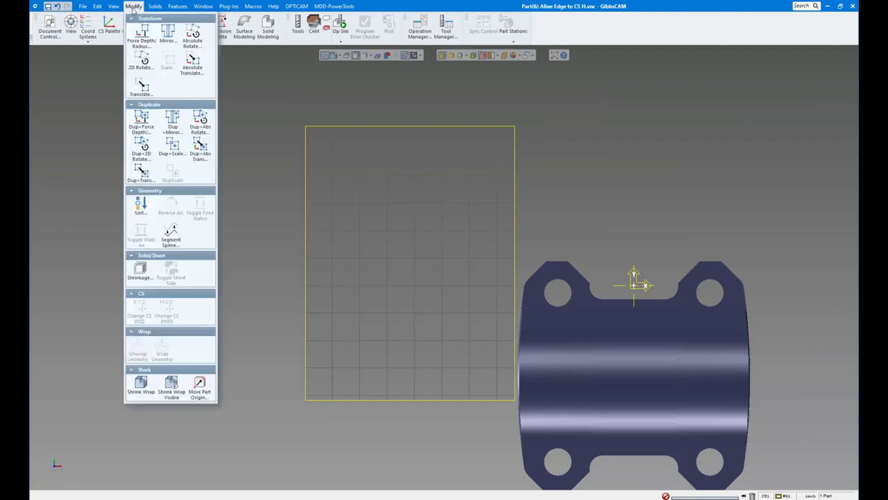
click(170, 385)
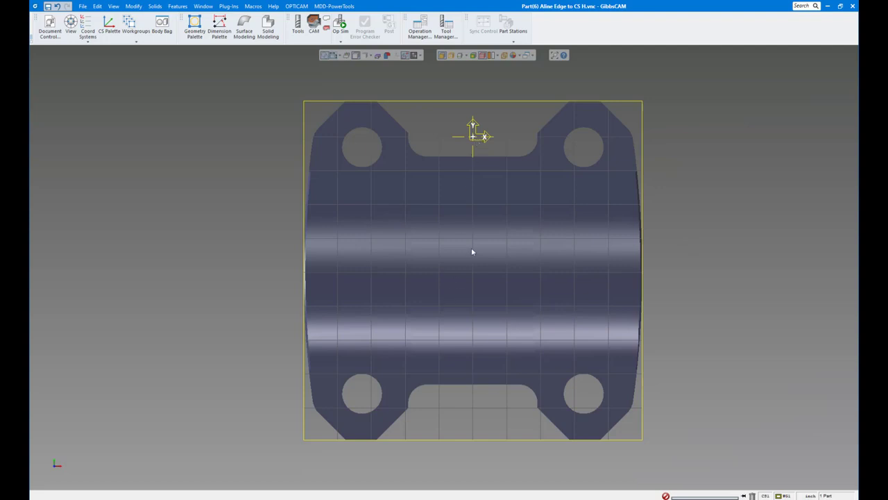
middle_drag(591, 218, 588, 218)
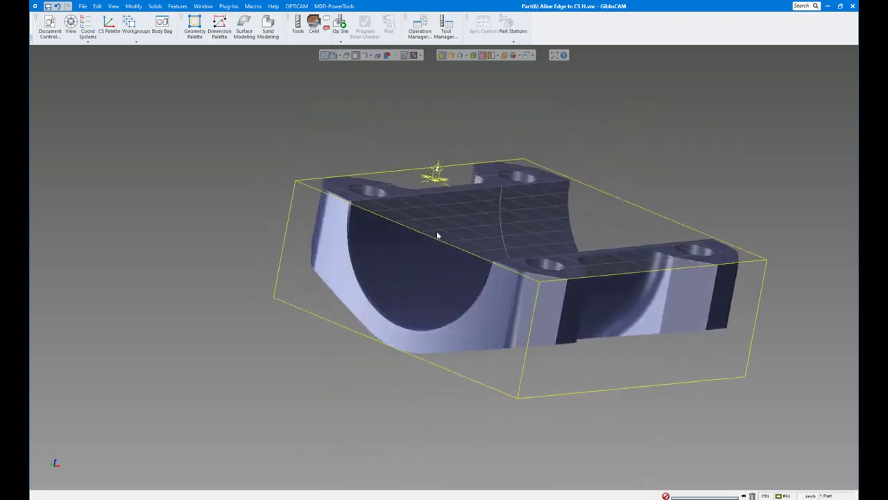
middle_drag(485, 191, 614, 240)
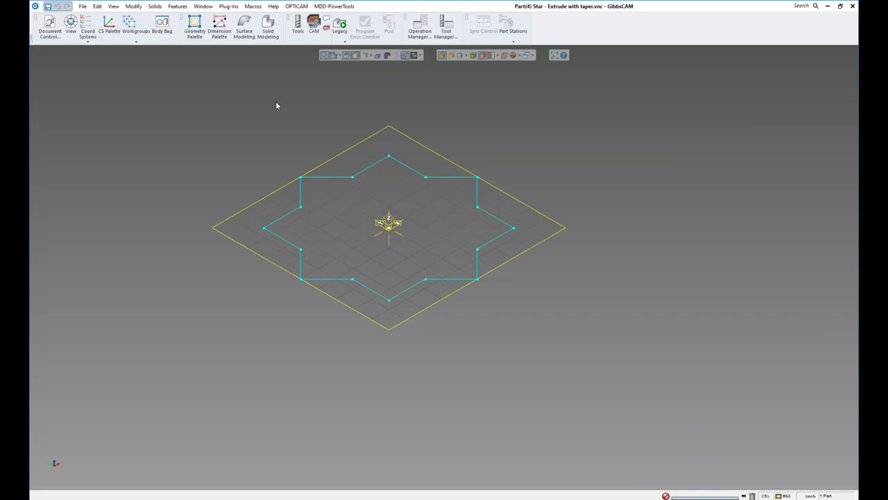
- Set up a solid extrusion with taper enabled, Z+ at 0.75 and Z- at -1
click(268, 28)
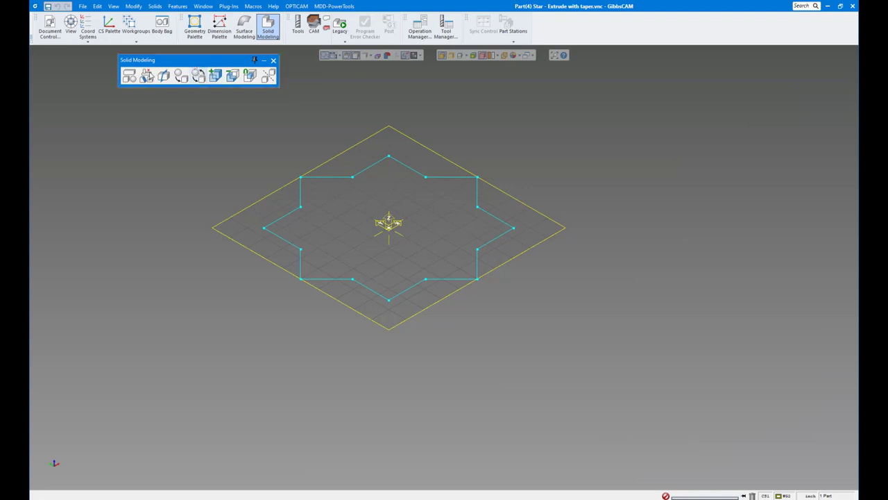
click(84, 86)
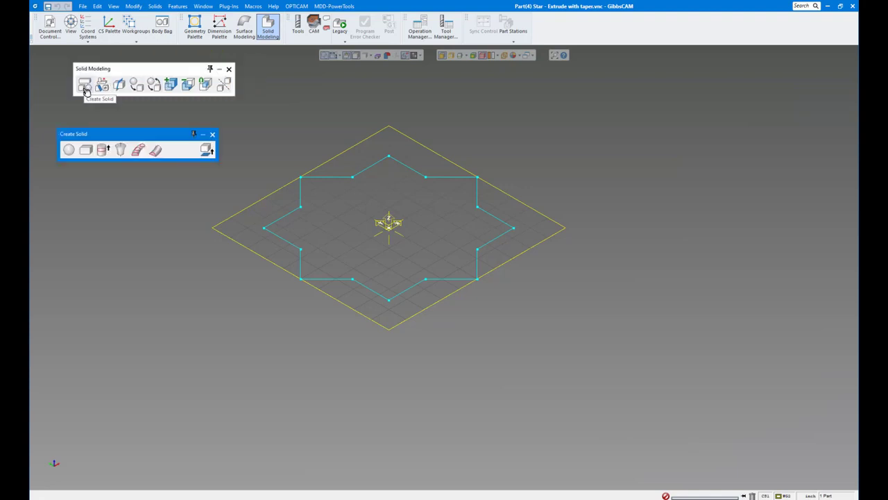
click(102, 152)
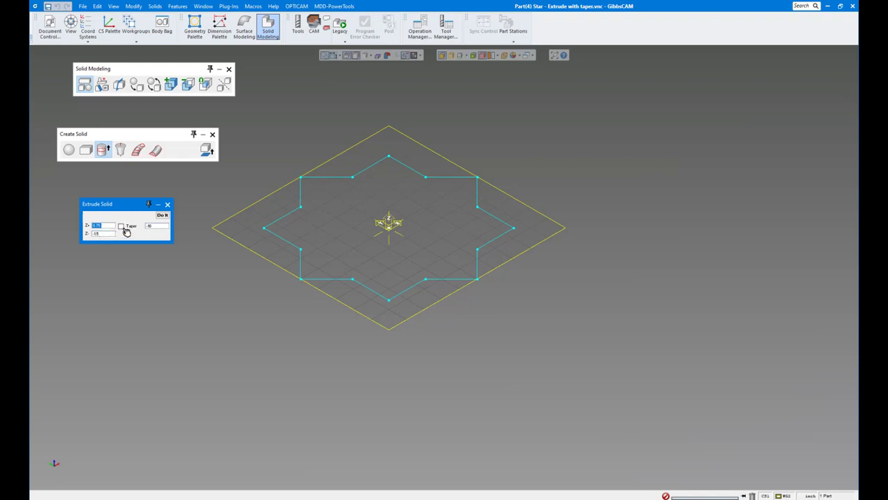
click(123, 227)
click(112, 227)
drag(112, 227, 81, 223)
key(BackSpace)
key(Tab)
key(BackSpace)
- Try extruding the star outline with a -10 taper, inspect the solid, and undo the extrusion
click(294, 250)
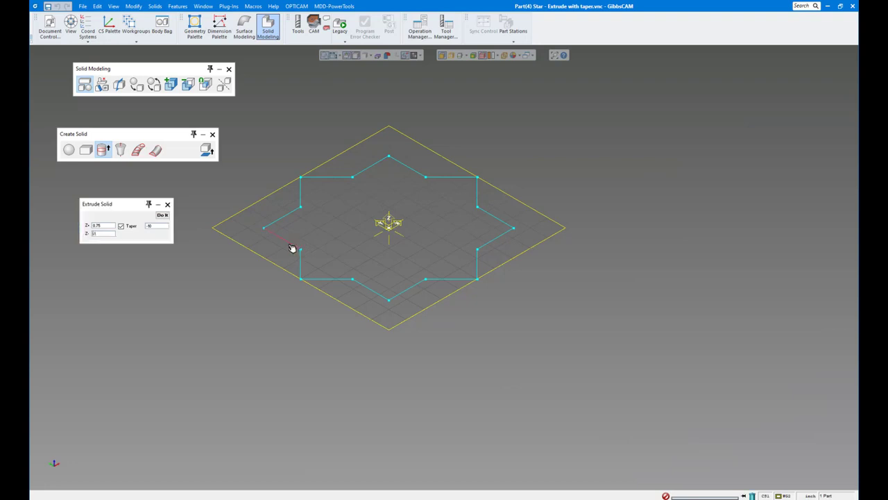
click(162, 214)
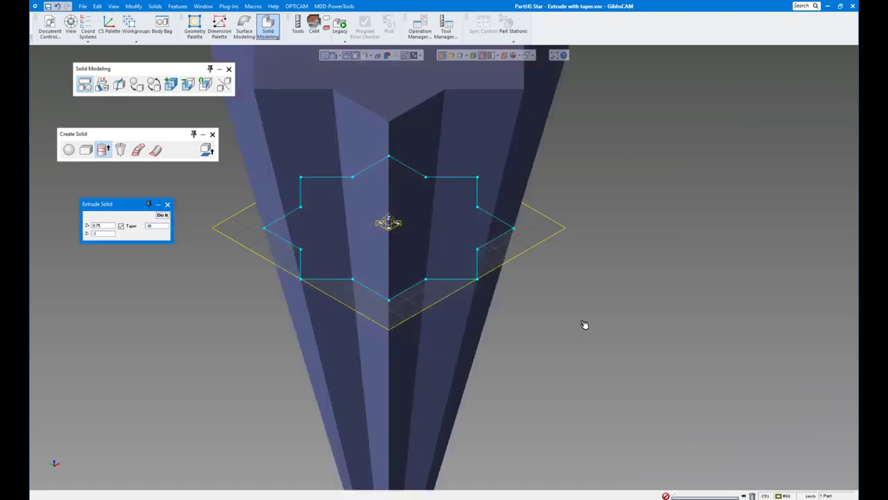
scroll(589, 324, down, 3)
middle_drag(589, 325, 520, 249)
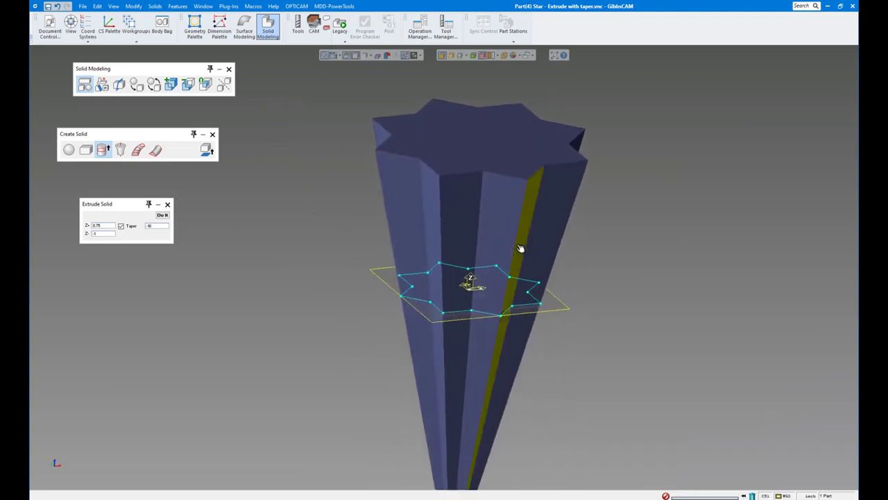
key(ctrl+z)
- Extrude the star outline into a solid with the taper set to 10 and inspect its shape
click(122, 223)
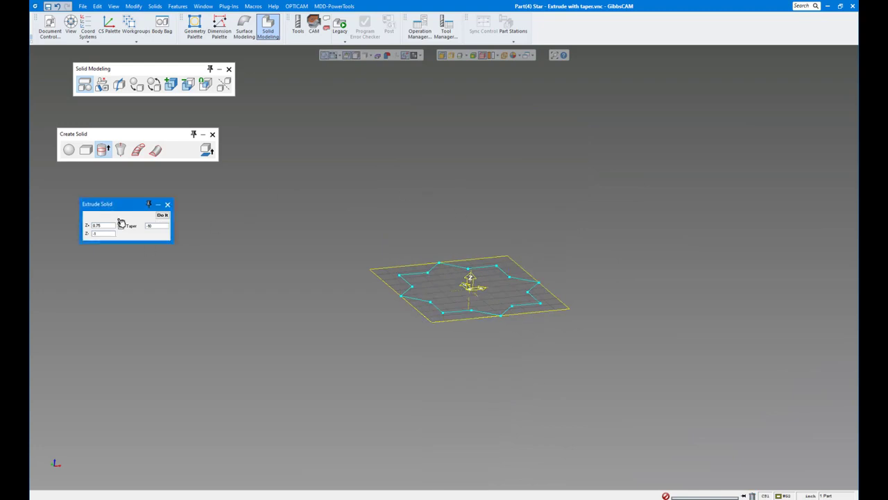
drag(160, 228, 135, 224)
text(10)
click(164, 215)
click(440, 268)
click(423, 304)
click(164, 215)
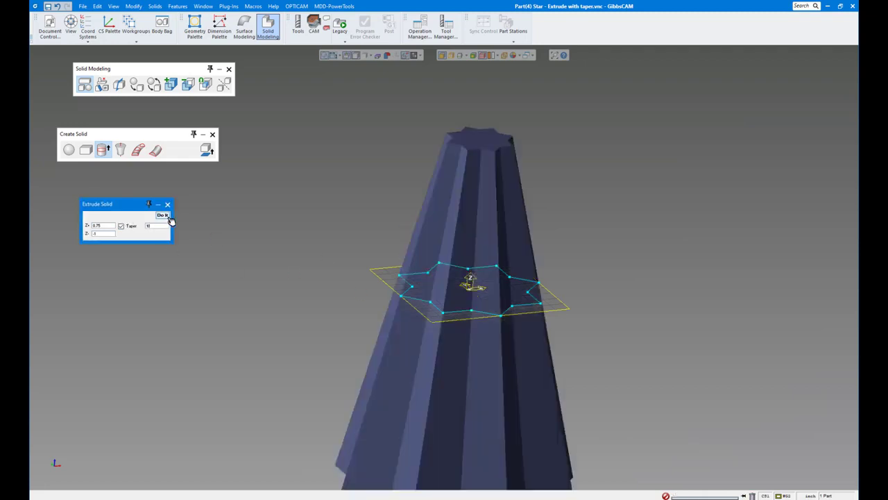
scroll(658, 178, down, 1)
middle_drag(589, 180, 537, 215)
scroll(542, 197, up, 1)
scroll(537, 214, up, 2)
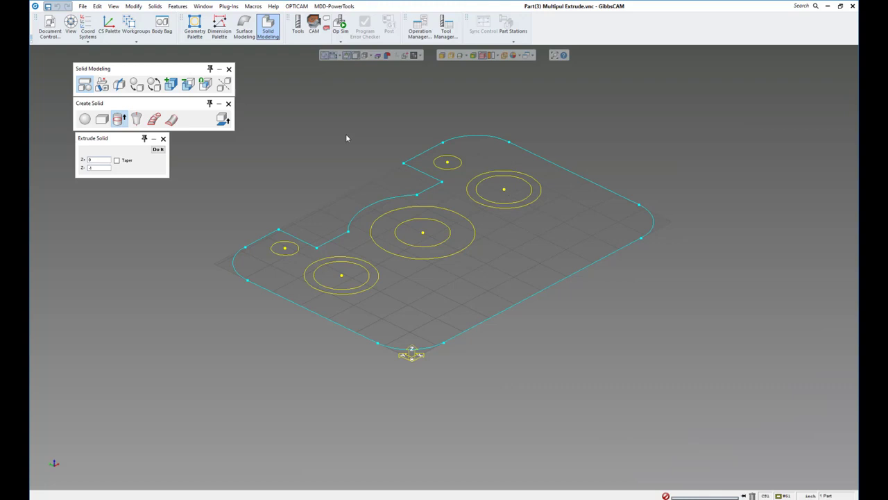
- Extrude the closed outer plate profile from Z+ 0 to Z- -1
click(427, 193)
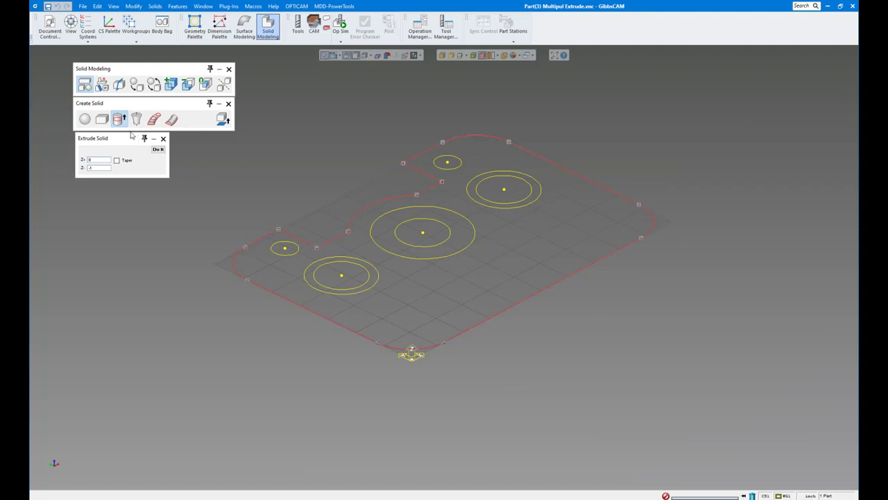
click(159, 150)
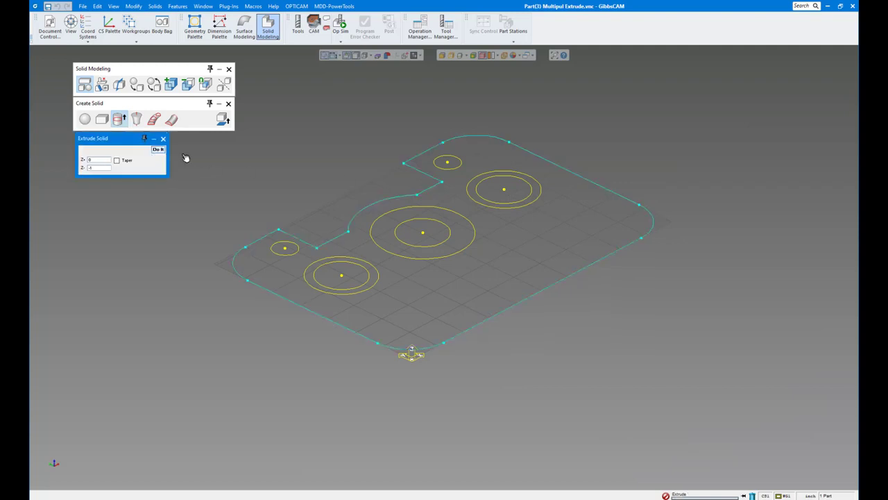
click(269, 109)
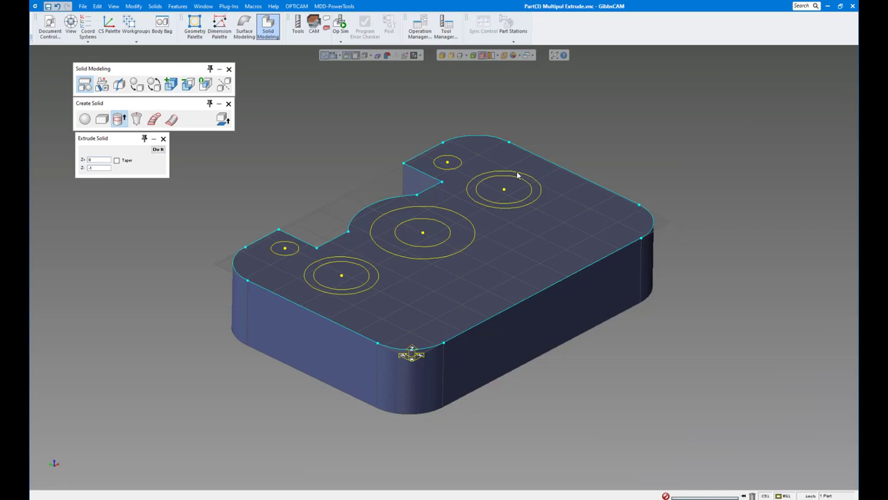
- Extrude the three large outer circles together from Z- 0 up to Z+ 0.5 as bosses
click(374, 283)
click(419, 258)
click(507, 208)
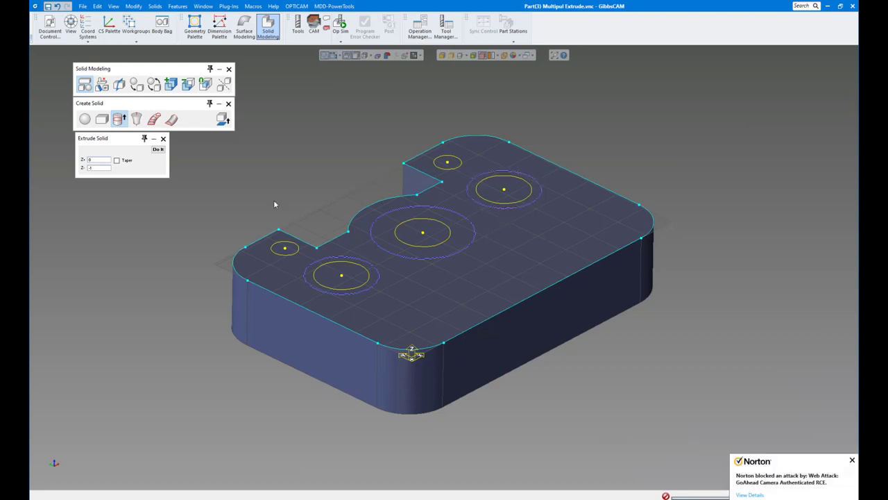
click(103, 160)
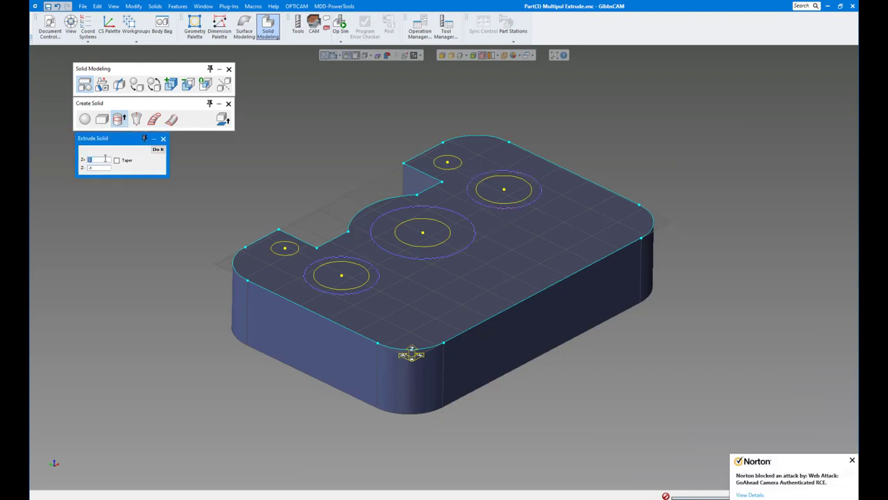
text(.5)
key(Tab)
text(0)
click(158, 150)
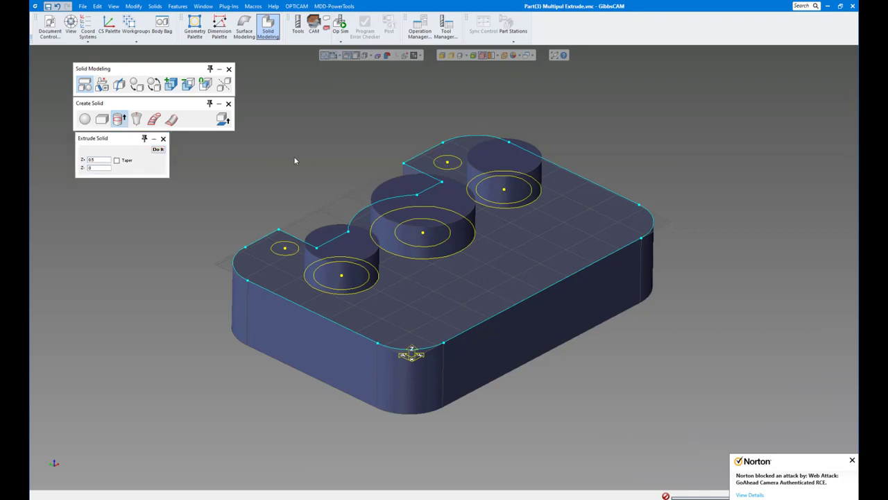
- Unite the three round bosses with the base plate into one solid
click(353, 242)
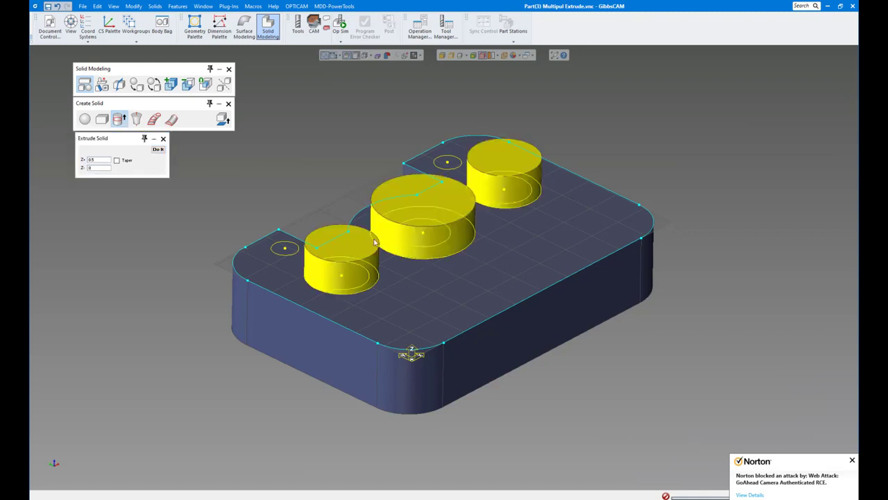
click(510, 263)
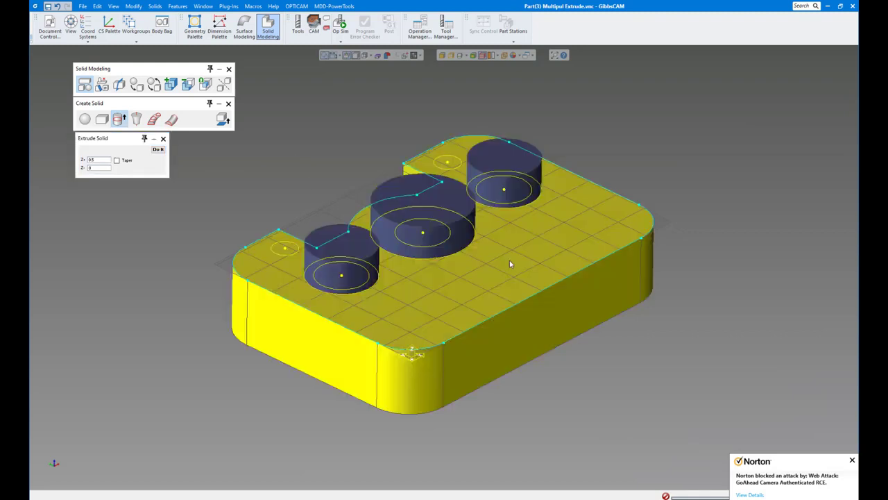
shift+click(509, 176)
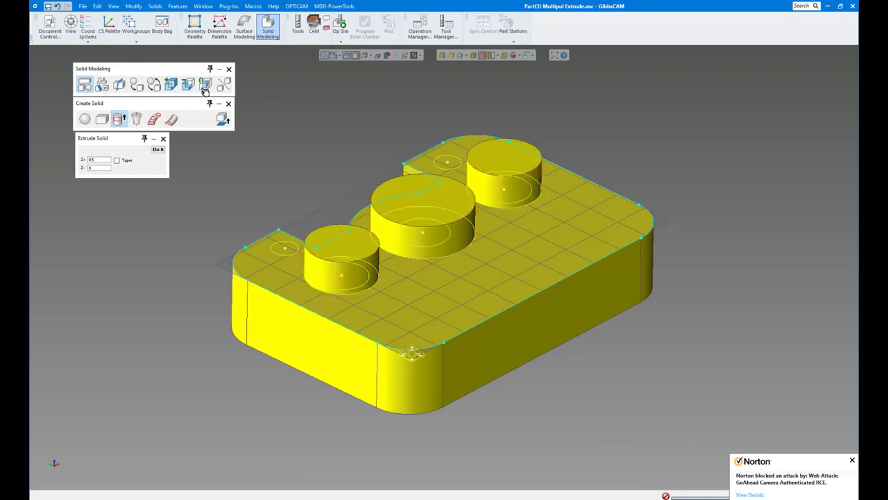
click(170, 86)
click(514, 262)
click(315, 135)
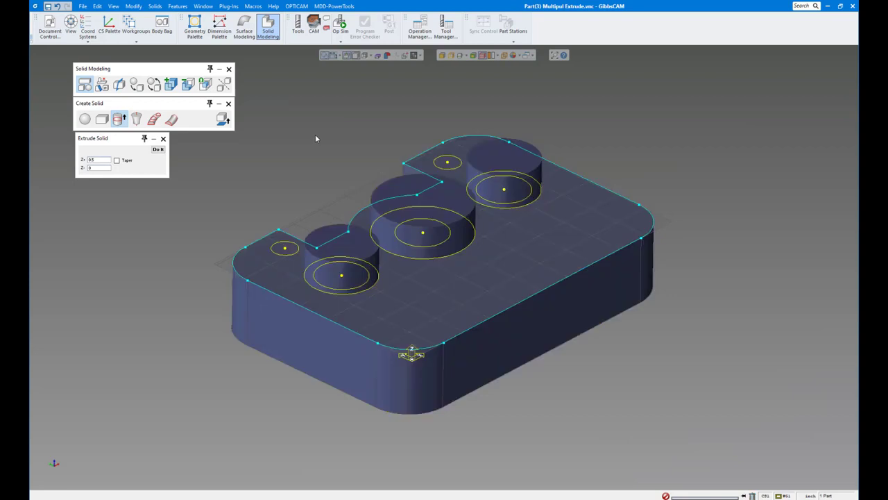
- Extrude the three inner circles of the bosses together up to Z+ 1 and down through the plate
click(366, 274)
shift+click(428, 247)
ctrl+click(512, 203)
drag(107, 160, 59, 153)
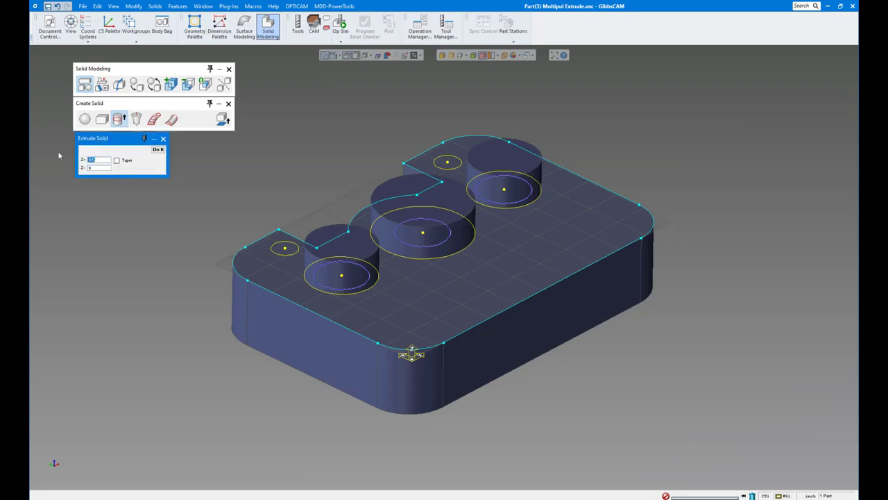
text(1)
click(158, 149)
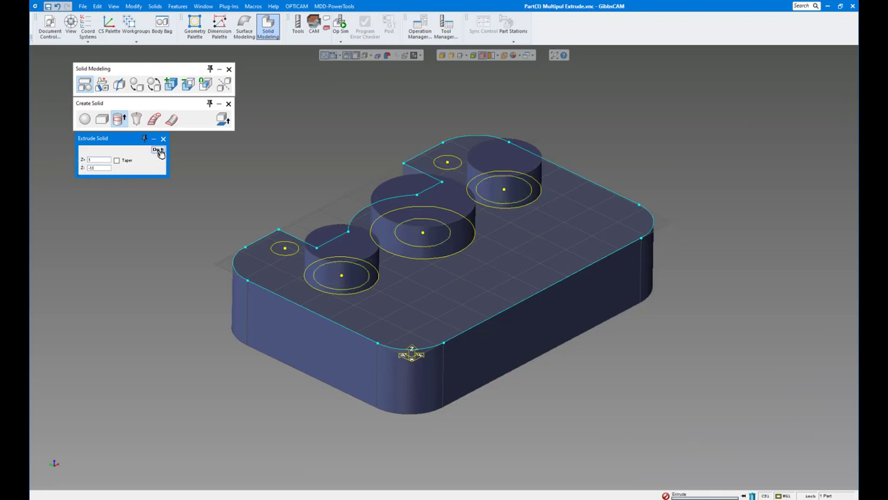
- Subtract the three inner cylinders from the plate and bosses to cut the bores
click(402, 321)
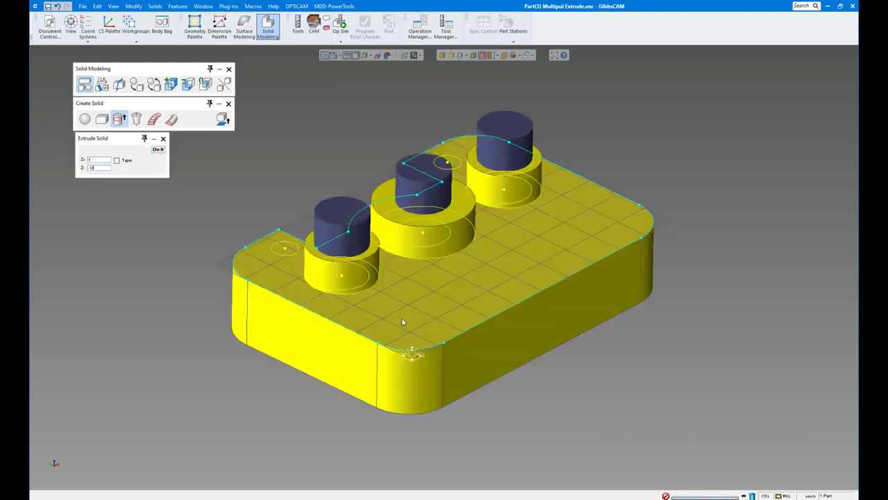
shift+click(326, 218)
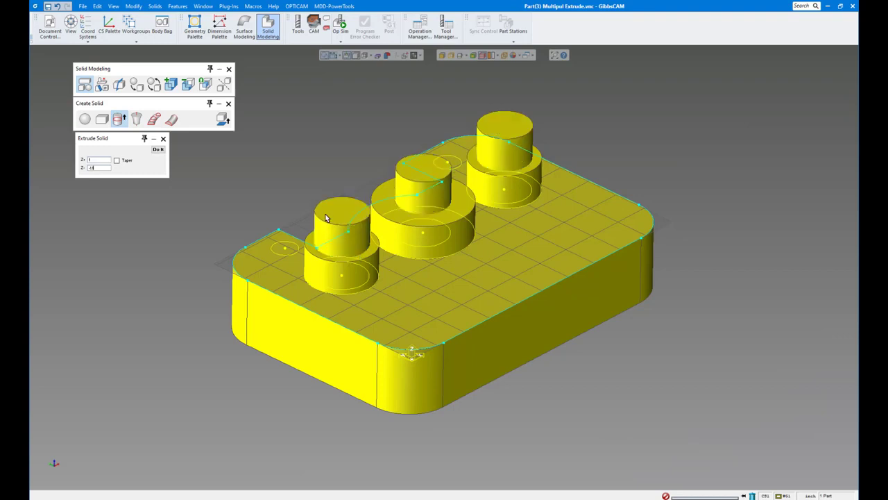
click(189, 85)
scroll(544, 335, up, 1)
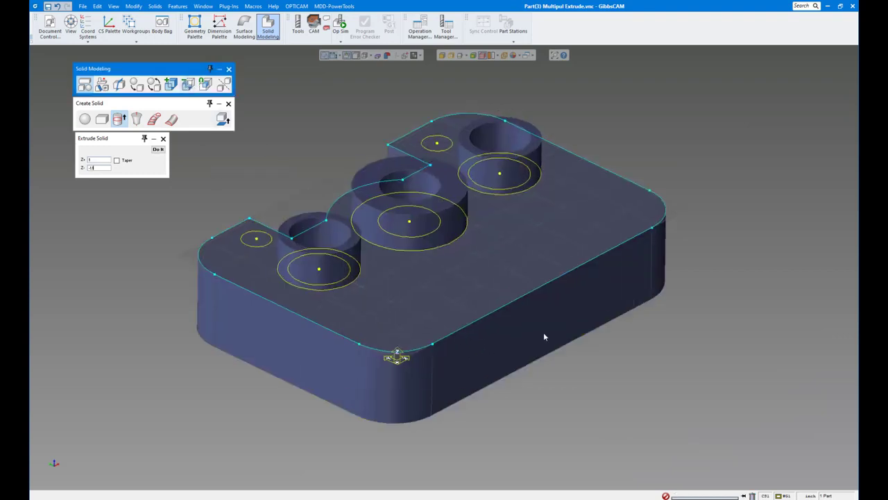
middle_drag(543, 336, 544, 333)
- Extrude the two small circles at the plate's rear lugs with the same depths and subtract them as holes
click(301, 231)
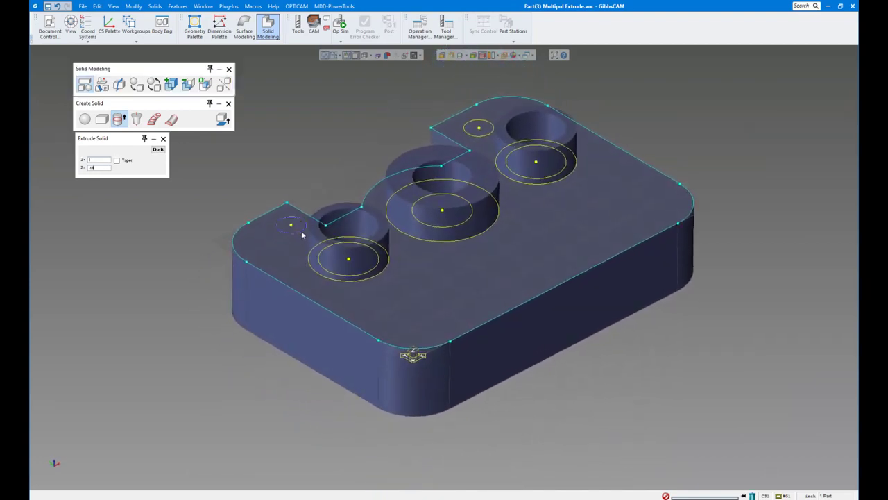
shift+click(479, 134)
click(158, 150)
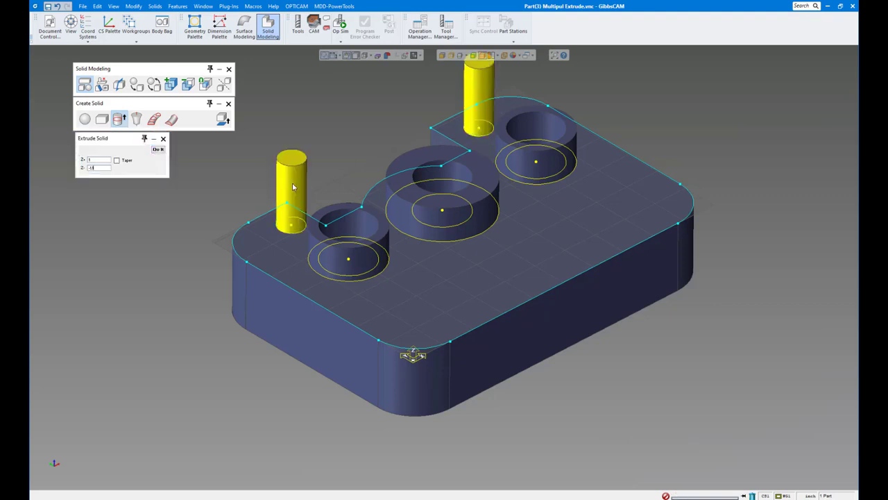
scroll(323, 150, up, 1)
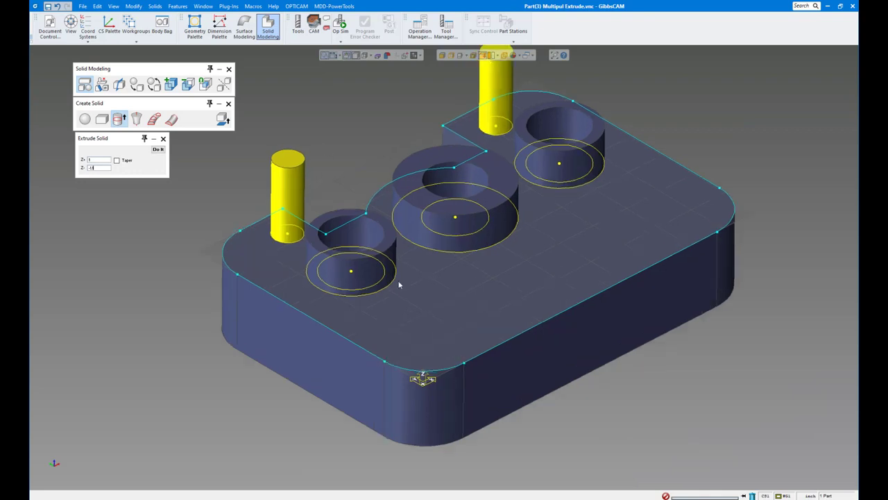
click(471, 299)
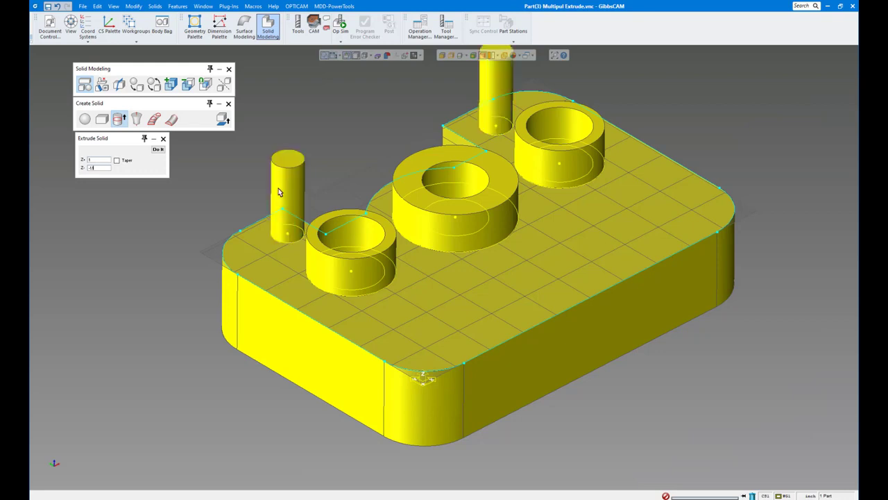
click(189, 85)
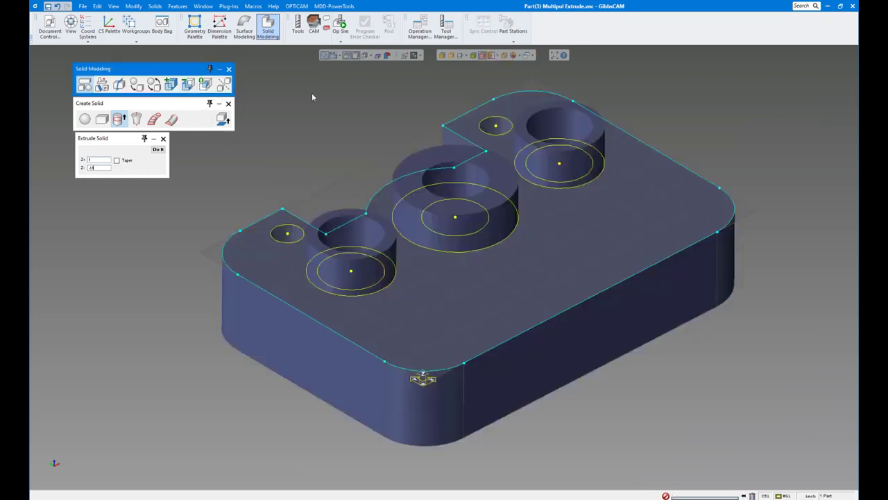
- Hide the construction geometry and view the finished plate with its bosses and holes
click(326, 56)
middle_drag(353, 120, 355, 124)
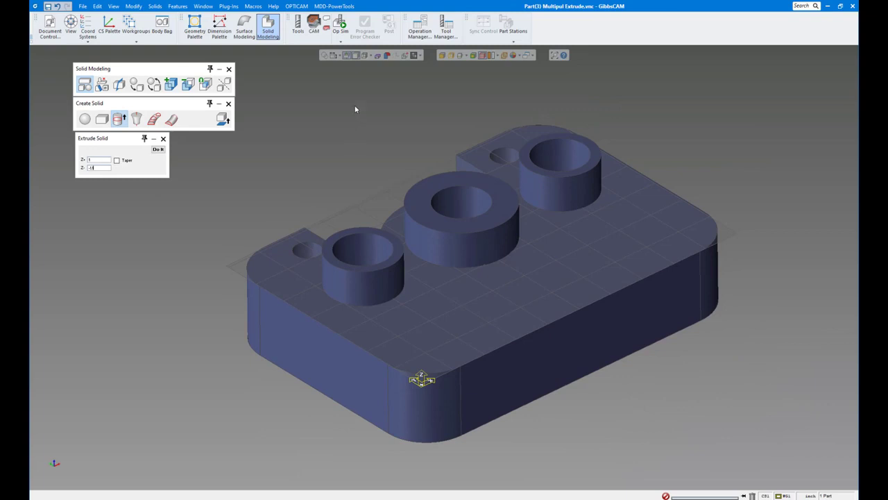
click(369, 295)
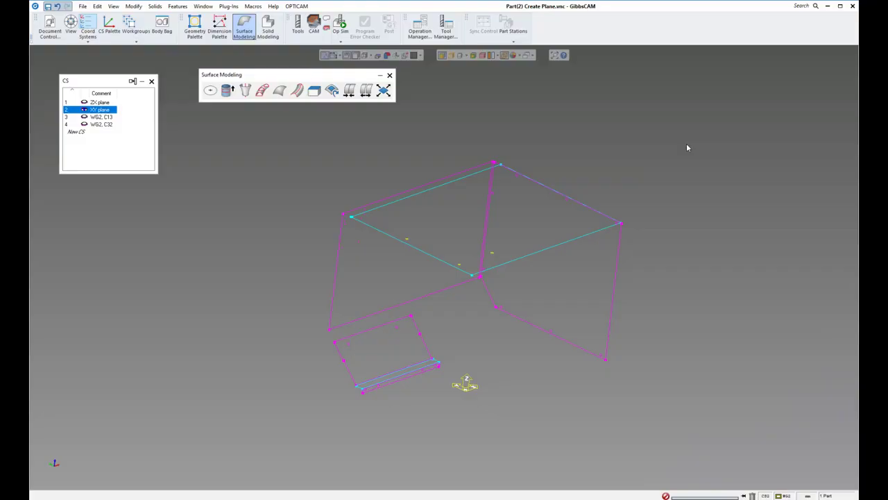
- Create a plane surface bounded by the large horizontal rectangle on top of the wireframe
click(589, 140)
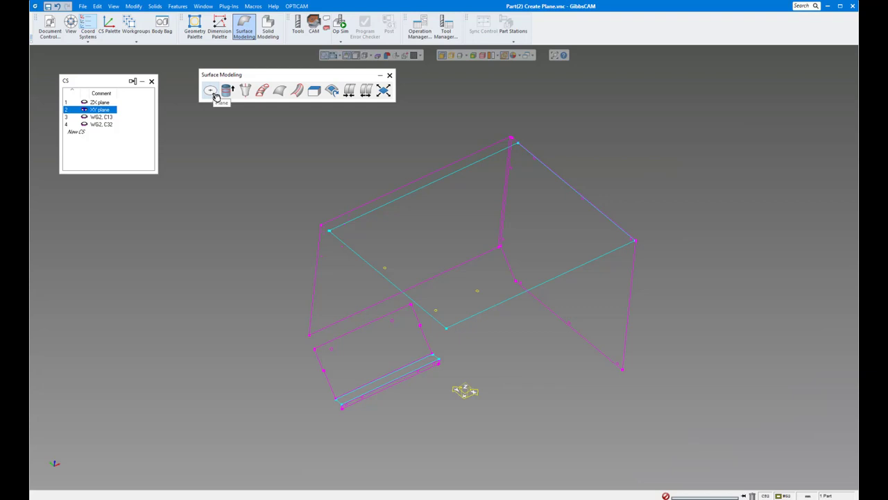
click(212, 92)
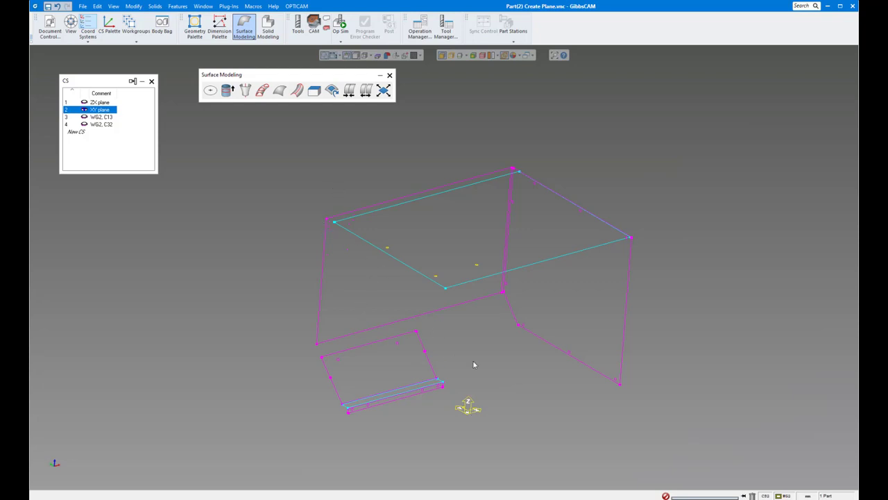
middle_drag(498, 214, 473, 212)
click(468, 194)
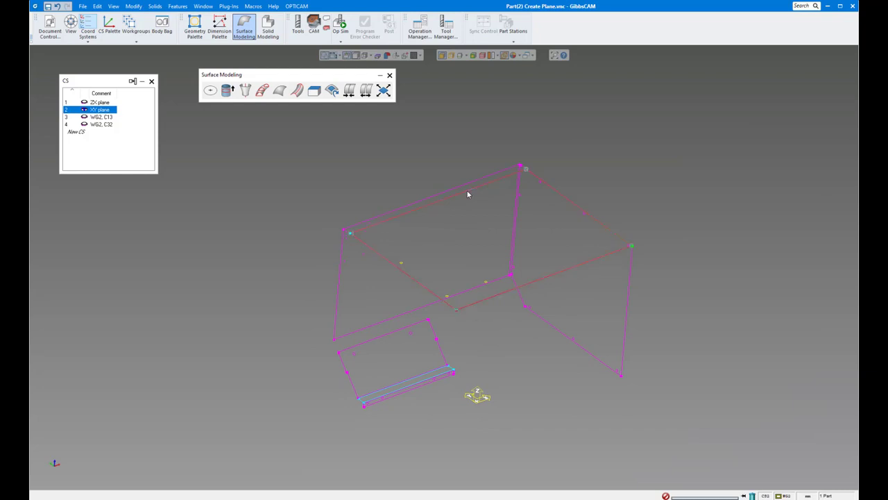
click(223, 97)
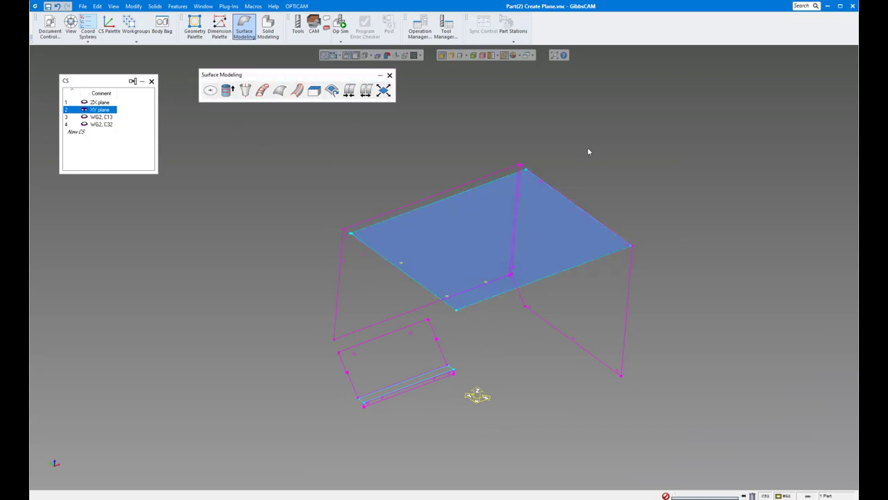
- Create separate plane surfaces from the small tilted rectangle and the two narrow strips along its lower edge
middle_drag(587, 153, 406, 316)
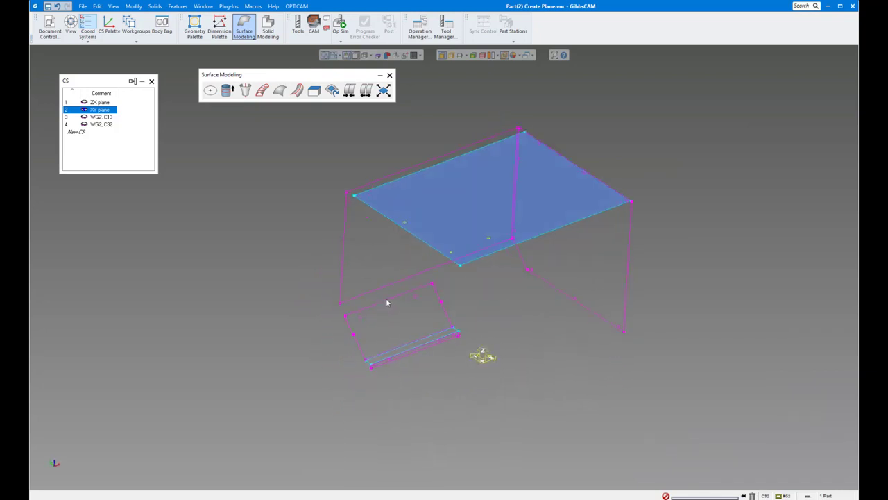
click(210, 93)
scroll(461, 353, up, 5)
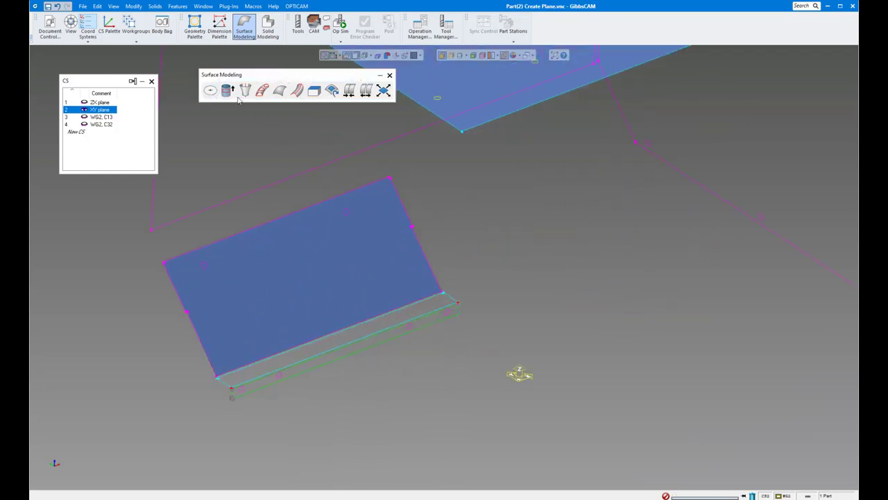
click(210, 92)
scroll(534, 229, down, 2)
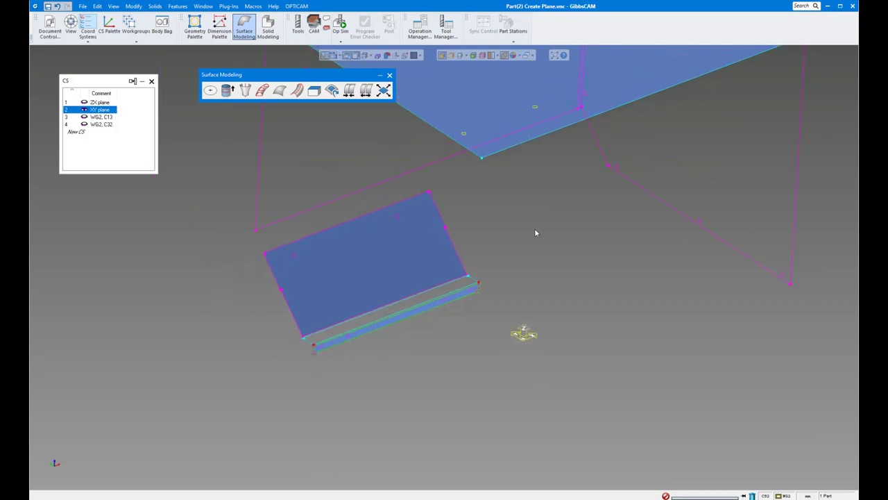
click(210, 91)
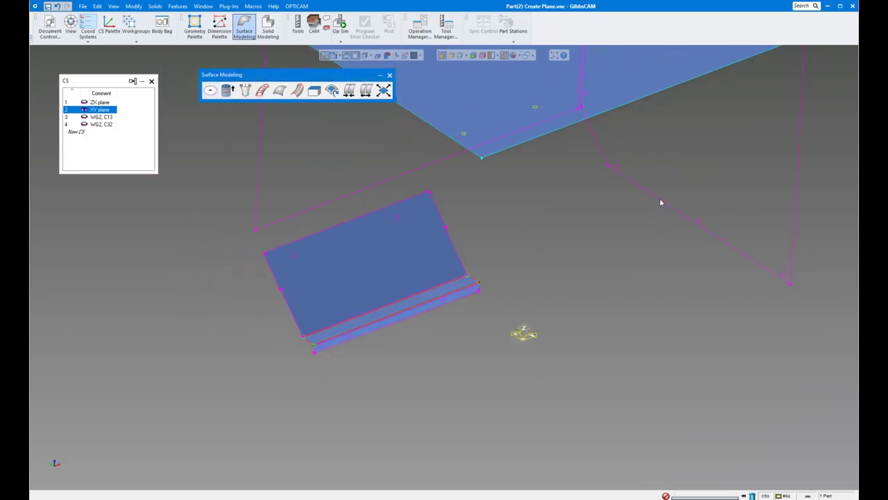
- Create plane surfaces from the two vertical outlines: the one with the angled corner and the long rectangular one
click(660, 201)
click(210, 90)
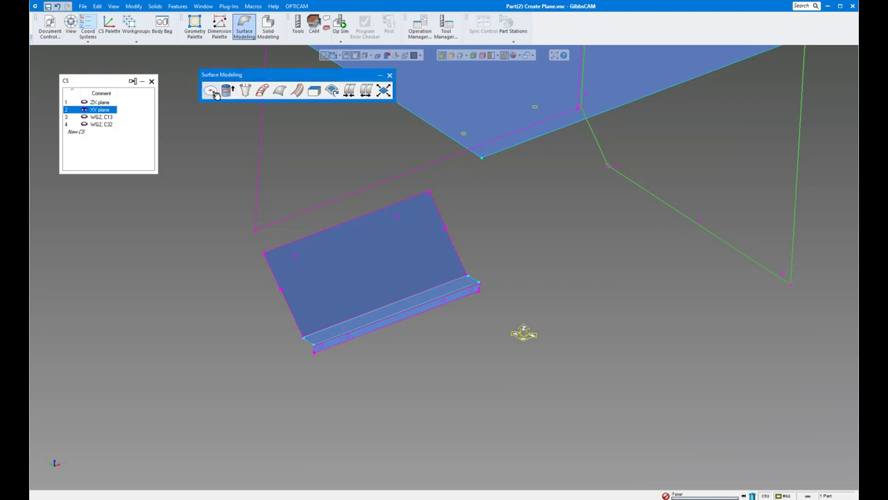
scroll(527, 245, down, 2)
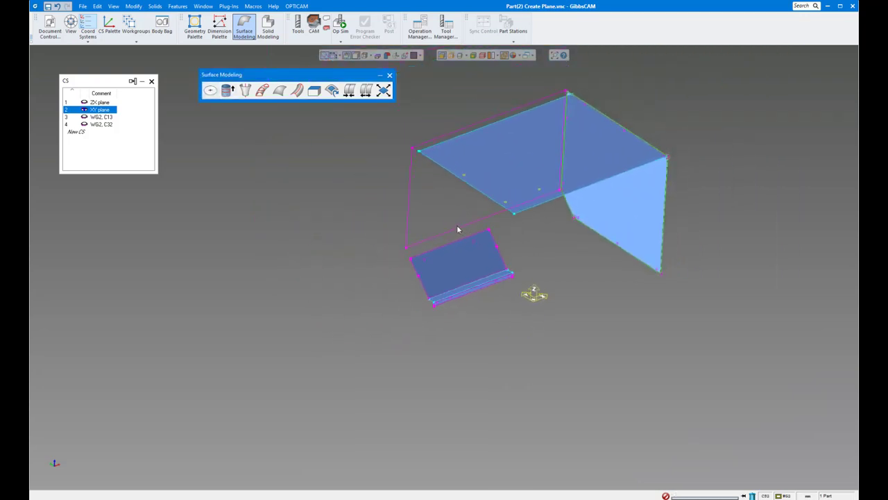
click(456, 225)
click(210, 91)
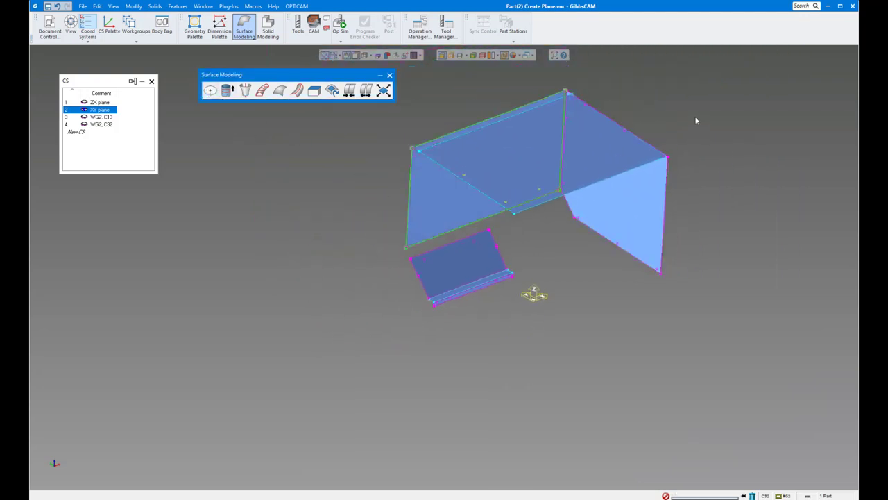
- Create a circular plane at the origin of the XY plane coordinate system with no geometry selected
scroll(672, 248, down, 2)
scroll(671, 249, down, 2)
middle_drag(430, 186, 354, 175)
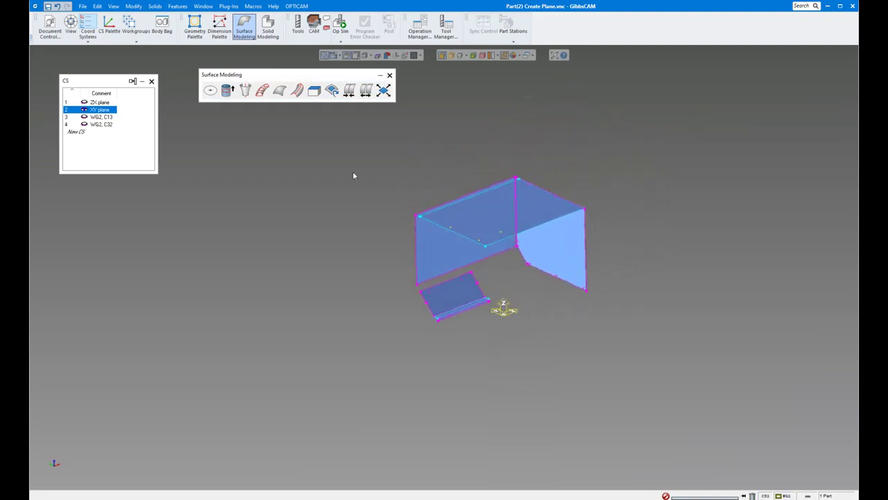
click(210, 91)
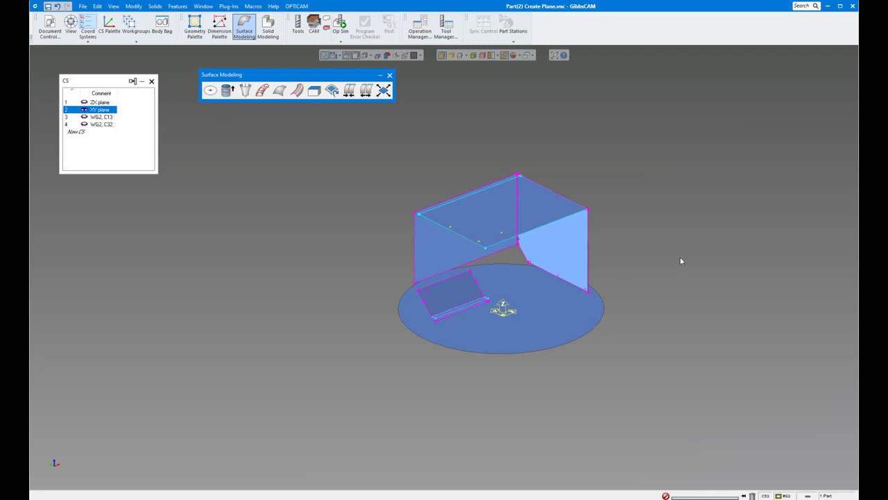
scroll(685, 294, up, 2)
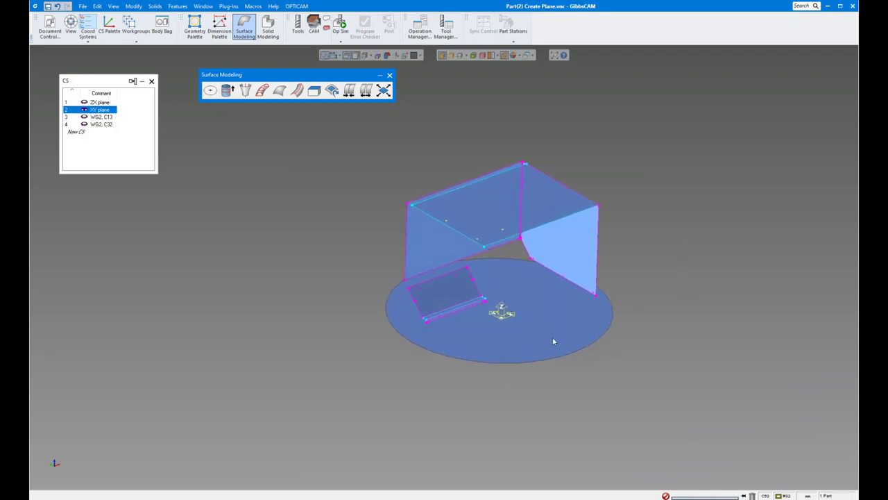
middle_drag(535, 294, 548, 310)
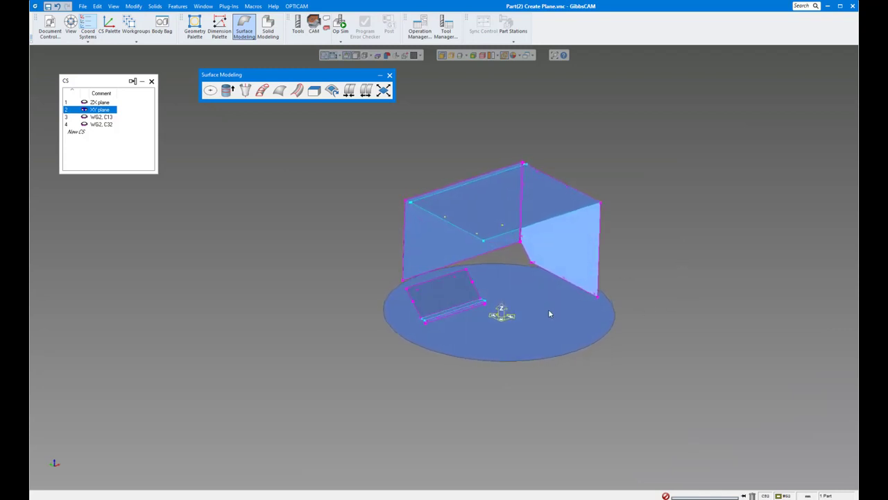